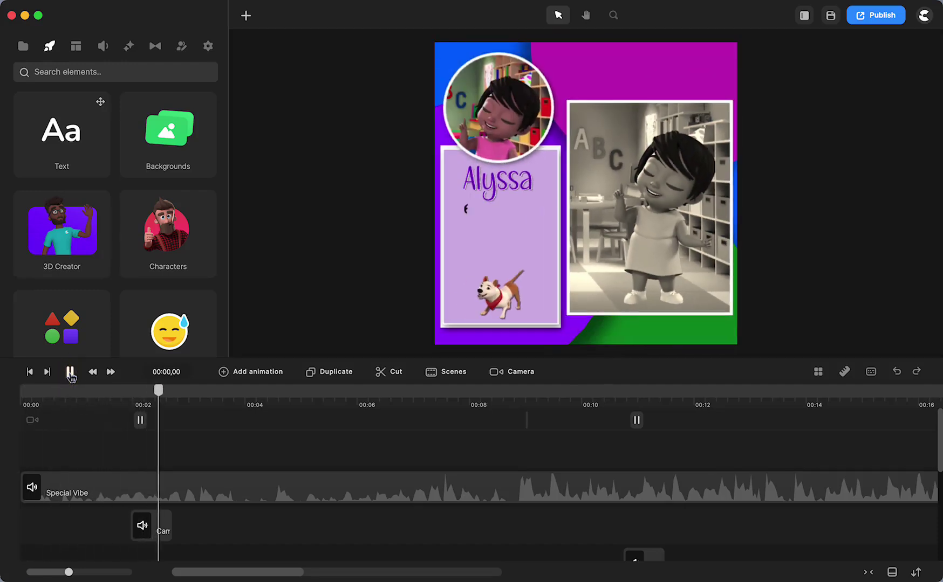
# Stop playback on the Alyssa card, select its group clip, and scrub back to an earlier moment
pyautogui.click(70, 372)
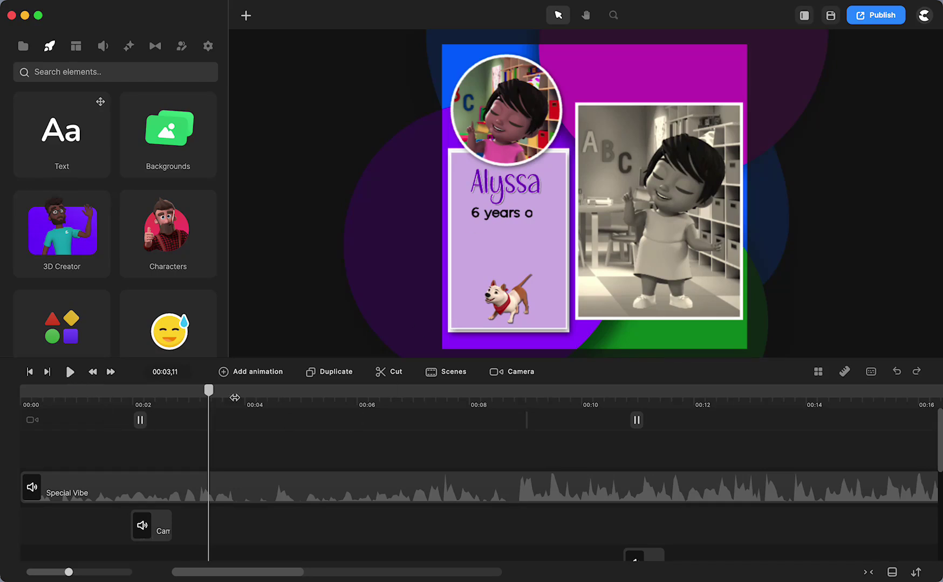
pyautogui.scroll(-5, 224, 447)
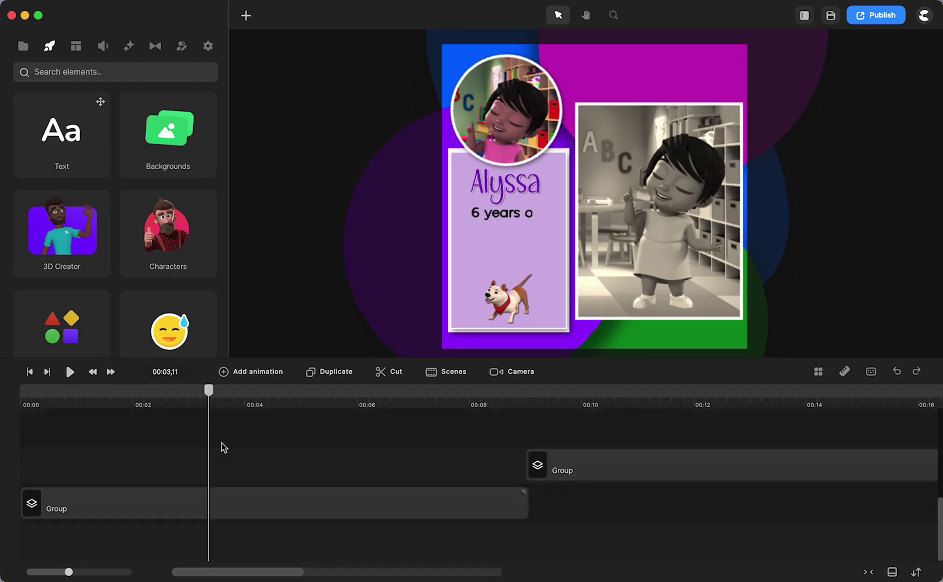
pyautogui.click(115, 506)
pyautogui.click(116, 503)
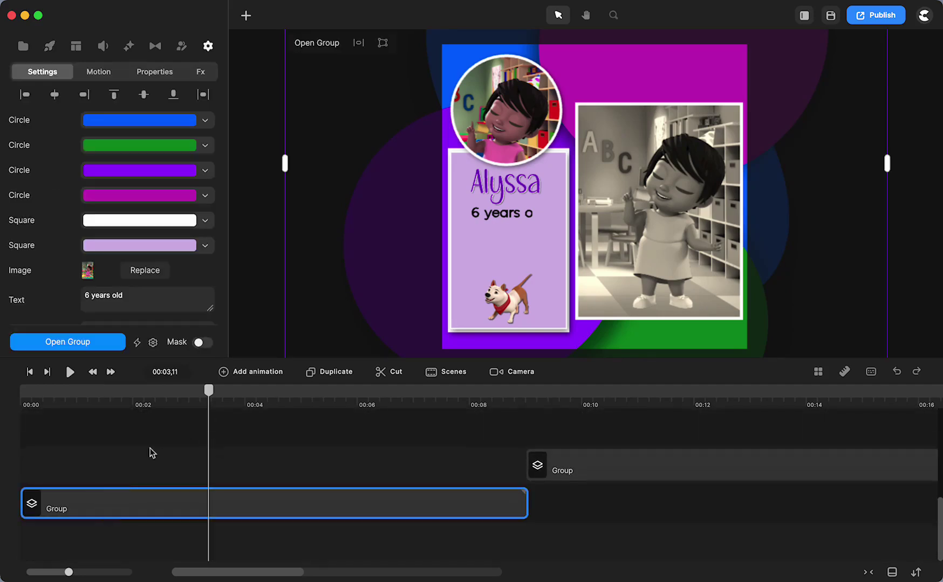
pyautogui.moveTo(210, 398); pyautogui.dragTo(142, 414)
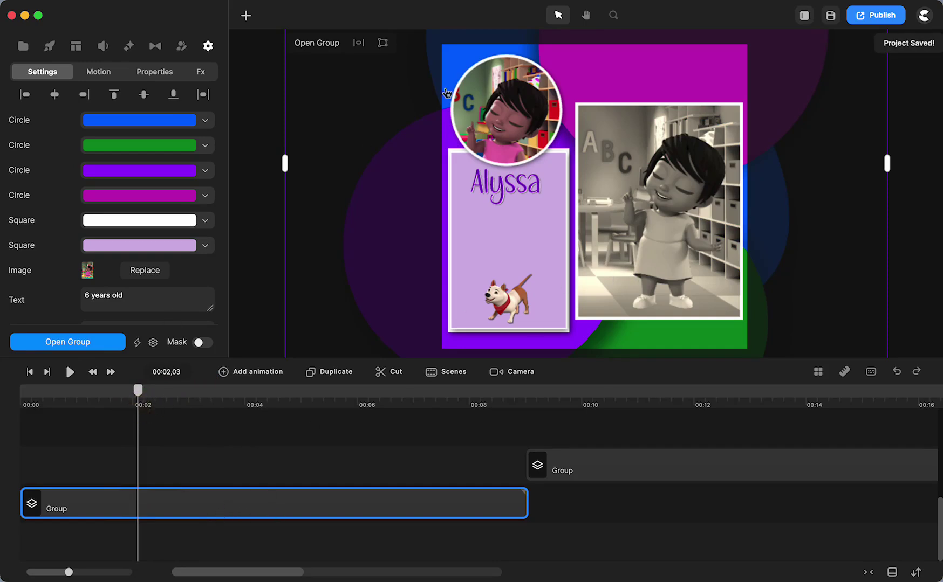
pyautogui.click(318, 43)
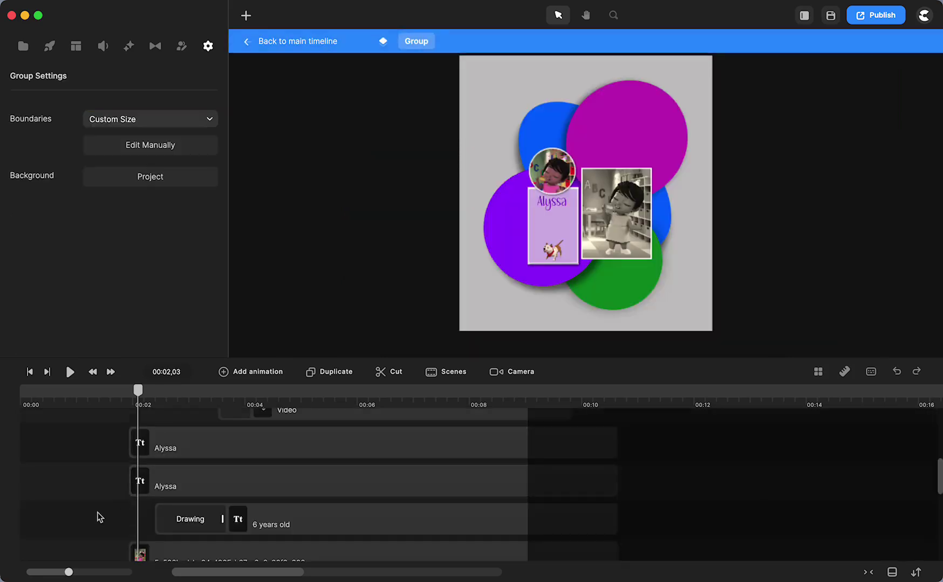
pyautogui.scroll(-5, 99, 515)
pyautogui.scroll(5, 98, 517)
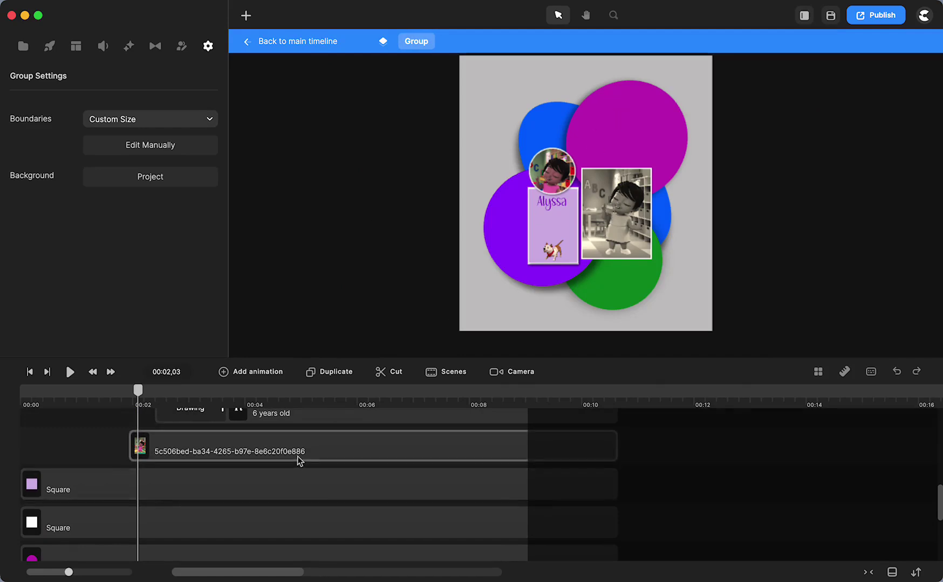
pyautogui.moveTo(139, 393); pyautogui.dragTo(302, 404)
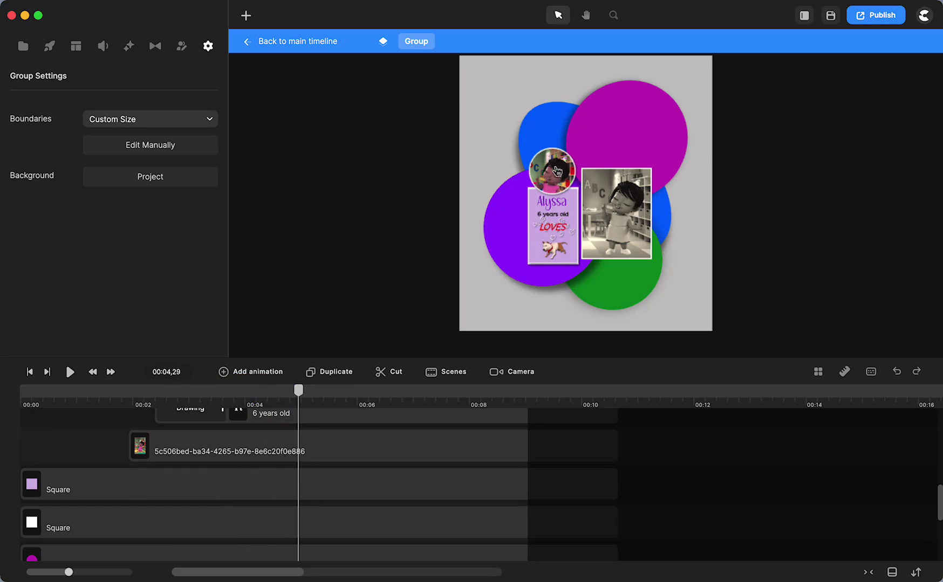
# Return to the main timeline and select the Bella slide group
pyautogui.click(318, 42)
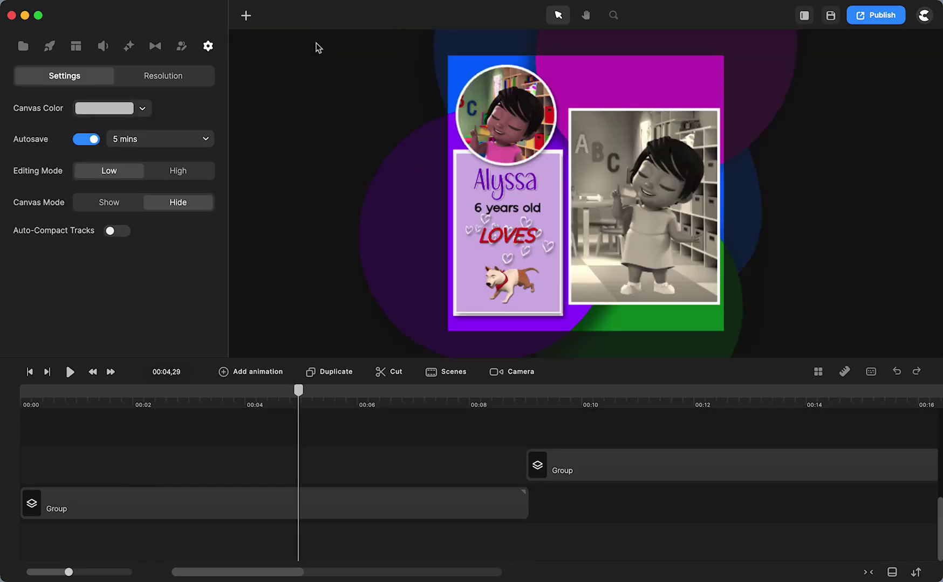
pyautogui.scroll(-2, 370, 472)
pyautogui.hscroll(10, 370, 472)
pyautogui.hscroll(-1, 369, 472)
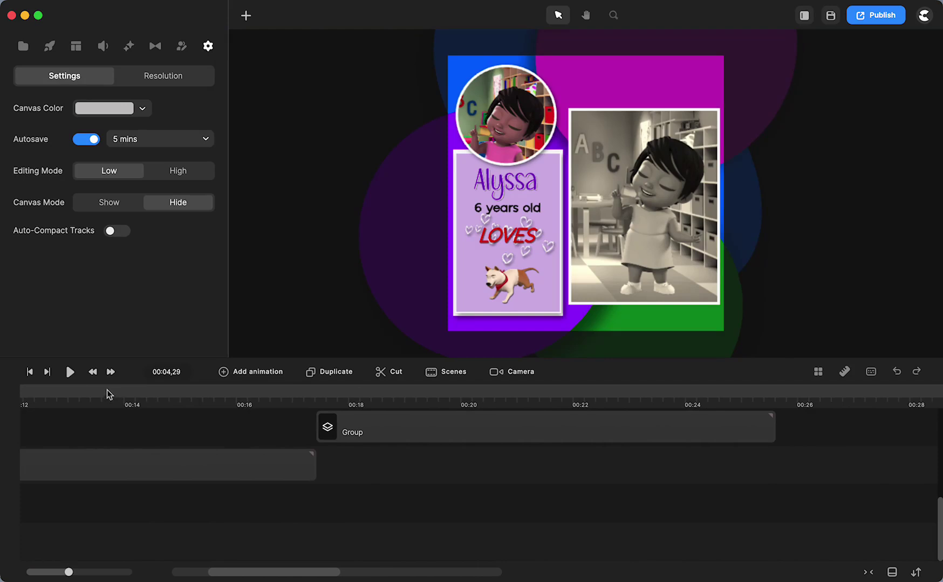
pyautogui.moveTo(107, 392); pyautogui.dragTo(560, 419)
pyautogui.click(558, 418)
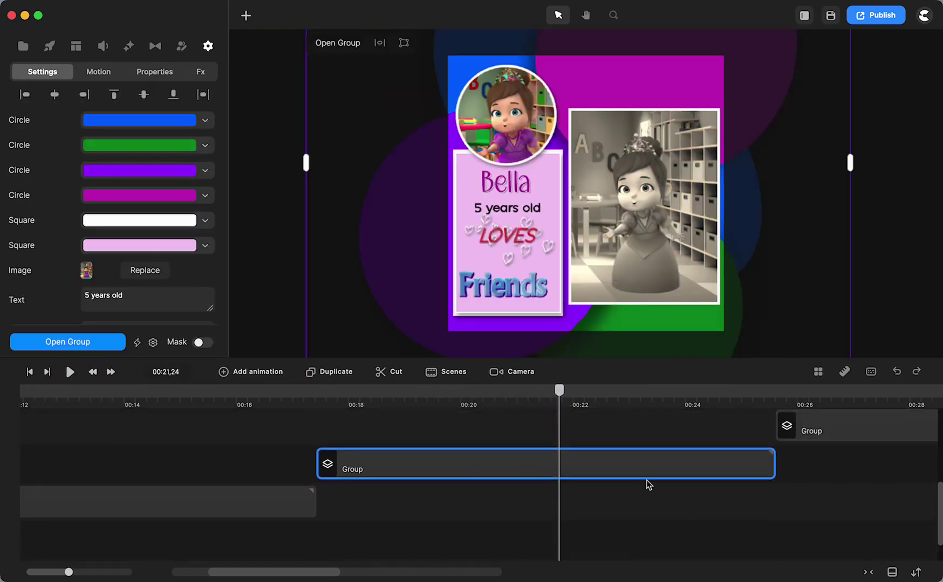
# Move the playhead past the last slide to the empty canvas at 00:31,16 and deselect
pyautogui.hscroll(10, 647, 484)
pyautogui.moveTo(113, 391); pyautogui.dragTo(659, 394)
pyautogui.click(597, 458)
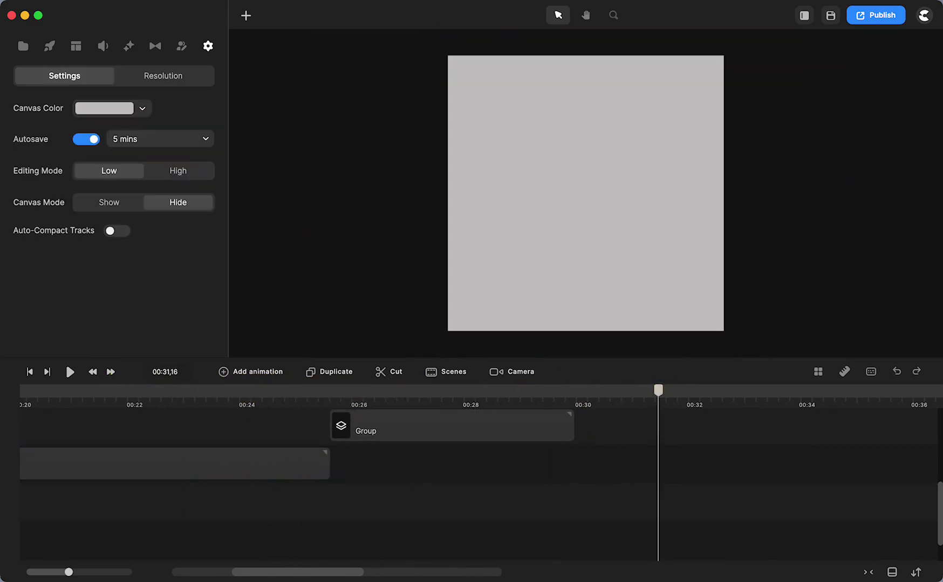
# Filter Backgrounds to 3D, search 'cla', and drag the Classroom background onto the canvas
pyautogui.click(49, 47)
pyautogui.click(163, 137)
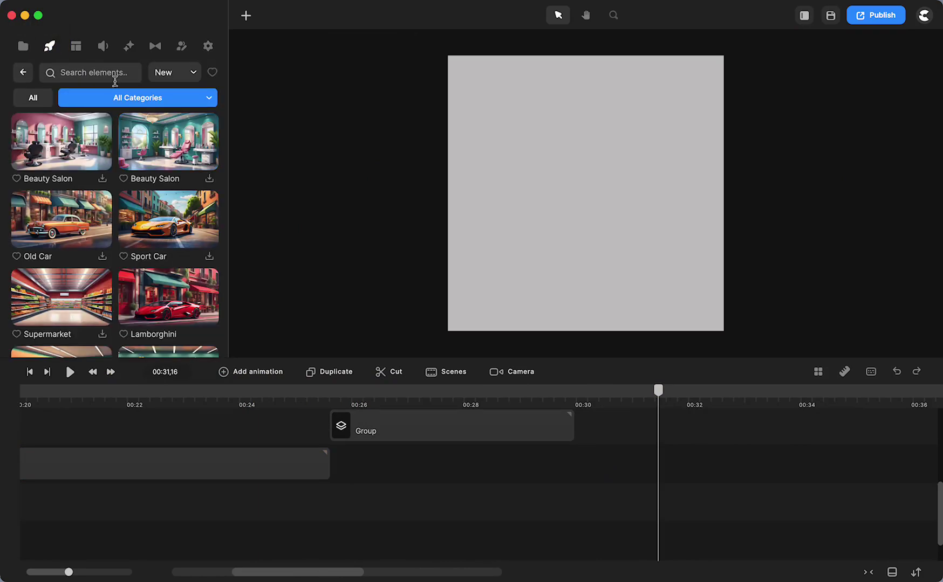
pyautogui.click(141, 99)
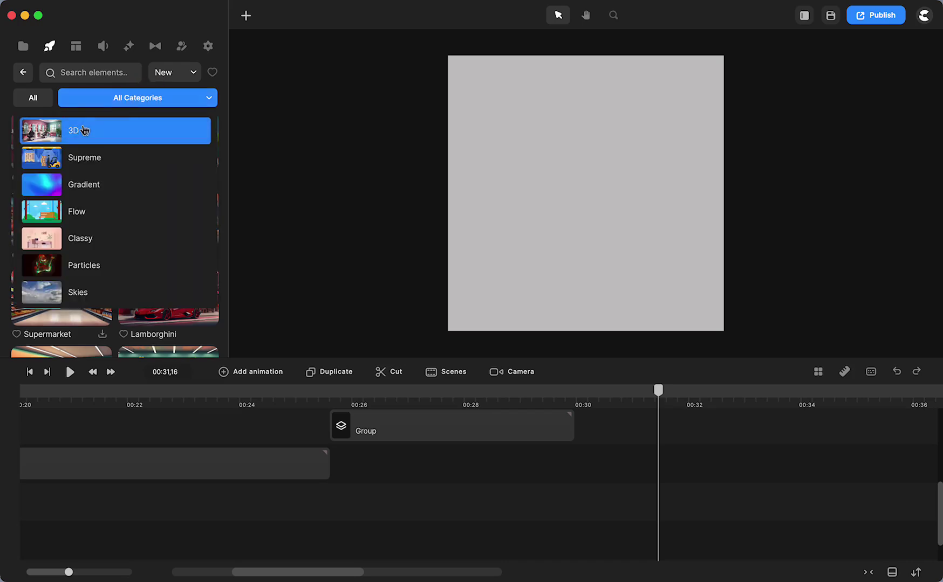
pyautogui.click(84, 130)
pyautogui.click(85, 73)
pyautogui.write('class')
pyautogui.scroll(-5, 133, 218)
pyautogui.scroll(-6, 133, 218)
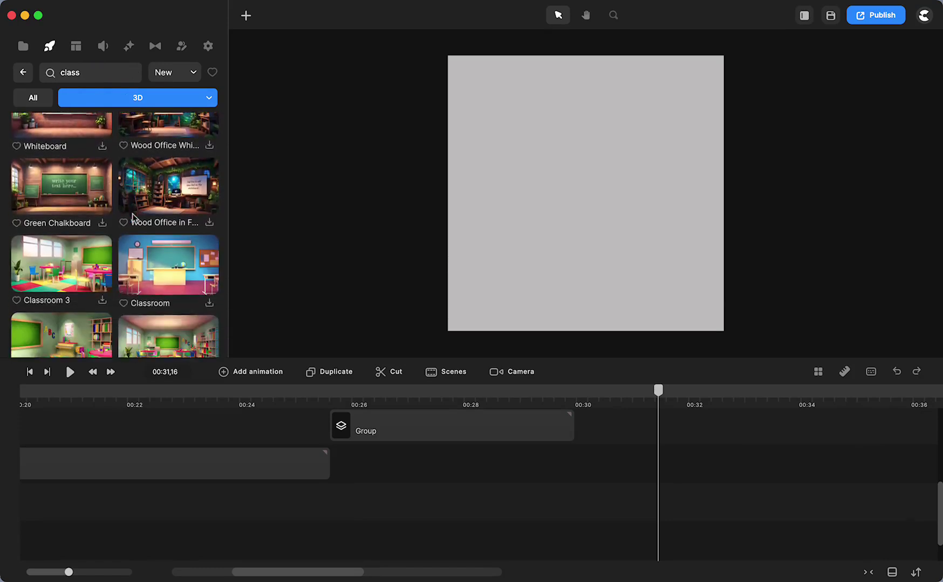
pyautogui.moveTo(168, 307); pyautogui.dragTo(534, 219)
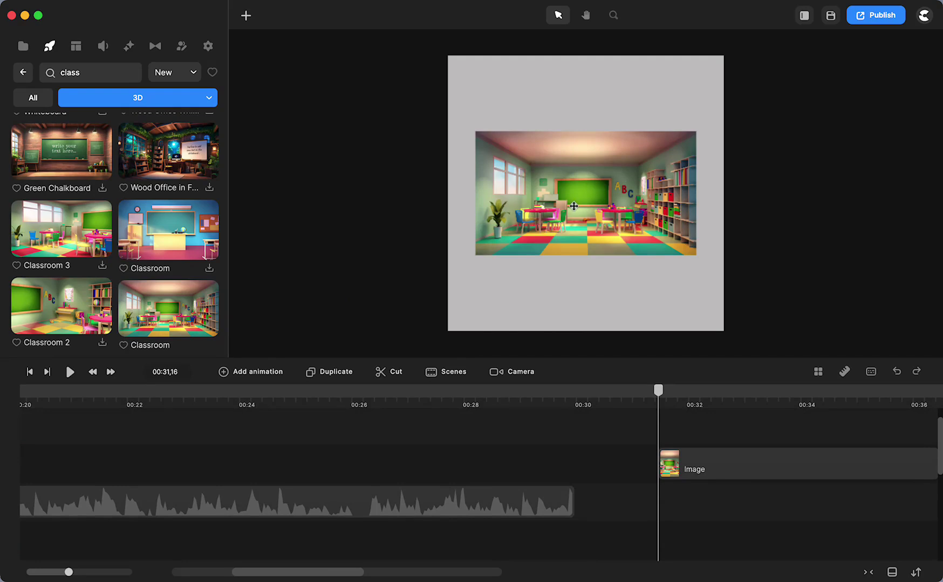
# Scale the classroom image to fill the canvas width and shift it left
pyautogui.click(573, 206)
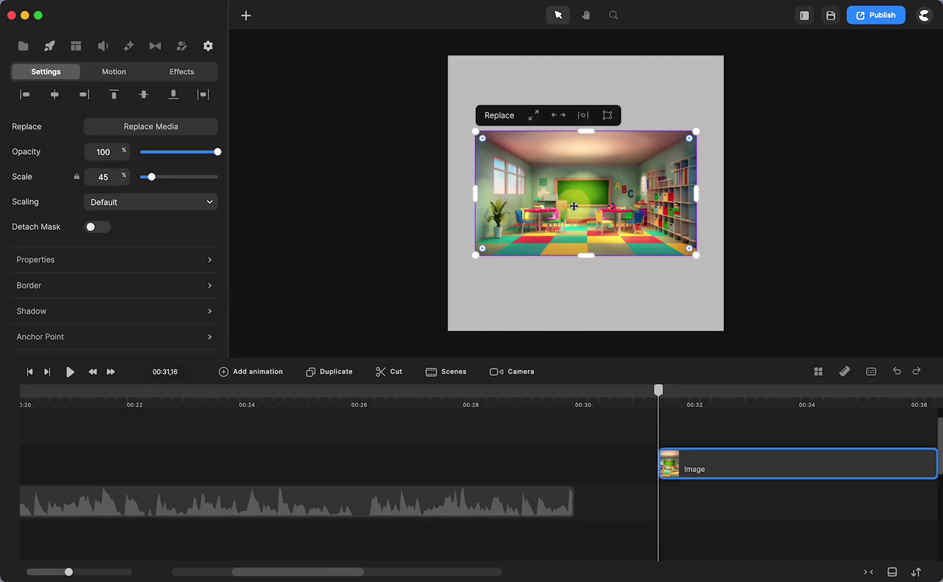
pyautogui.click(533, 116)
pyautogui.moveTo(577, 229); pyautogui.dragTo(490, 228)
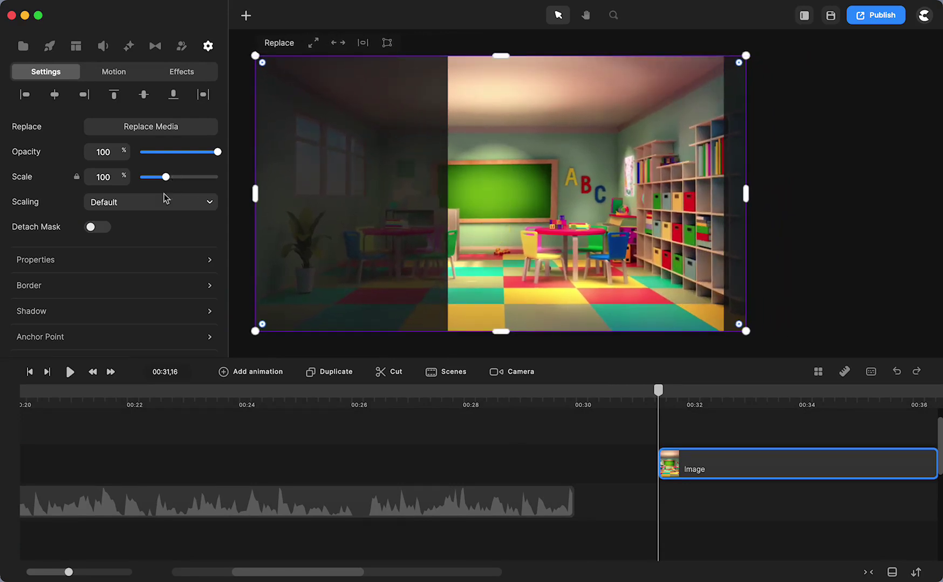
# Crop the image to a square with Detach Mask, re-lock the crop, and center it
pyautogui.click(91, 229)
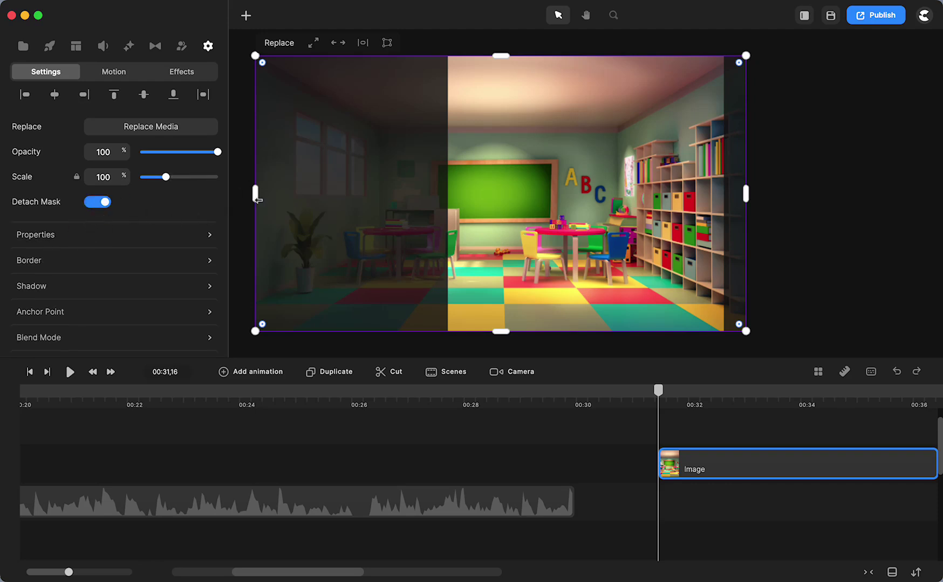
pyautogui.moveTo(256, 199); pyautogui.dragTo(468, 200)
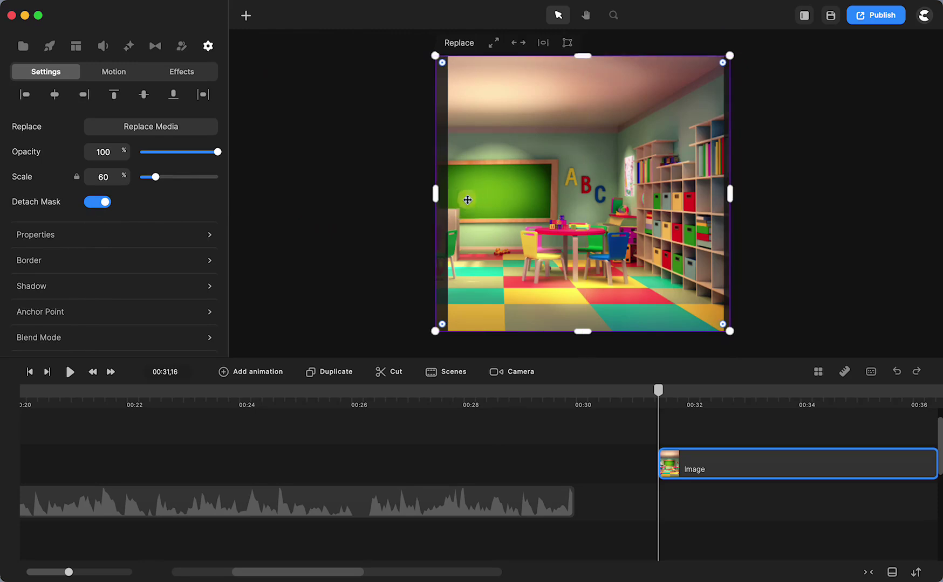
pyautogui.click(102, 203)
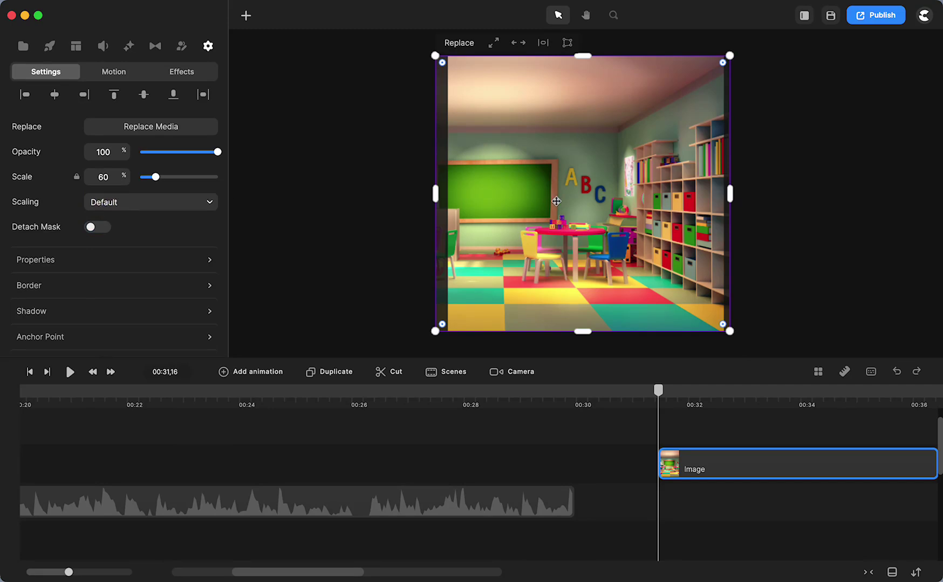
pyautogui.click(543, 44)
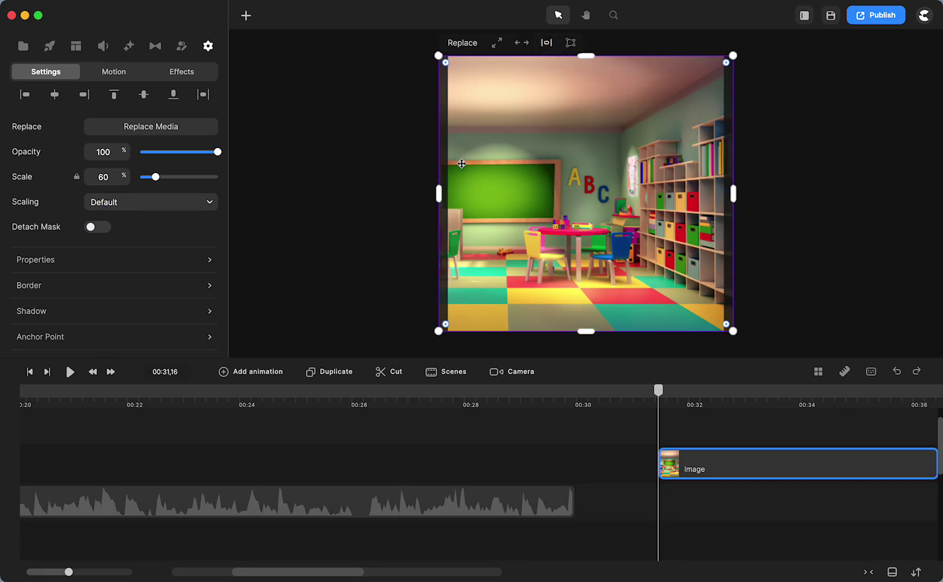
pyautogui.click(391, 214)
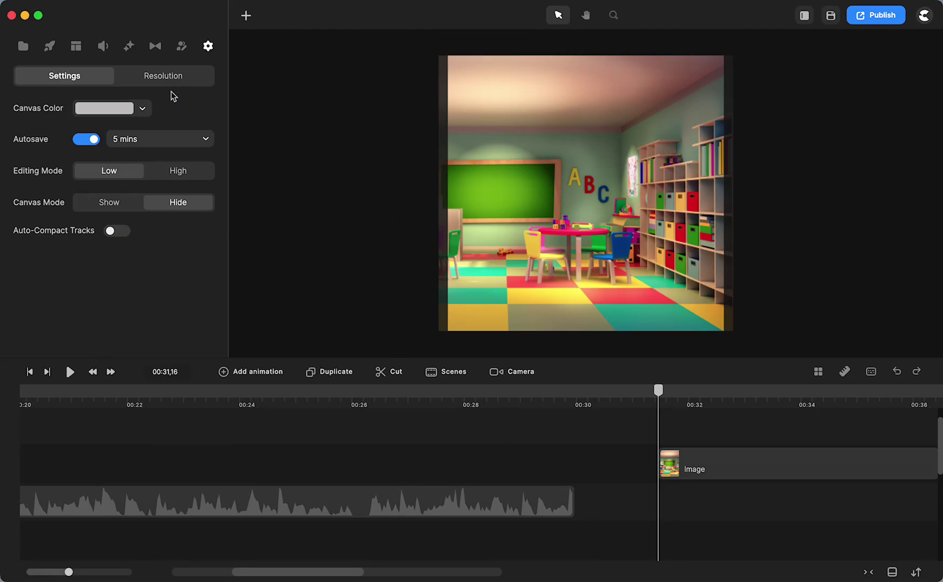
# Search 'ally' in the Characters library and place the Allysa character in the classroom
pyautogui.click(50, 46)
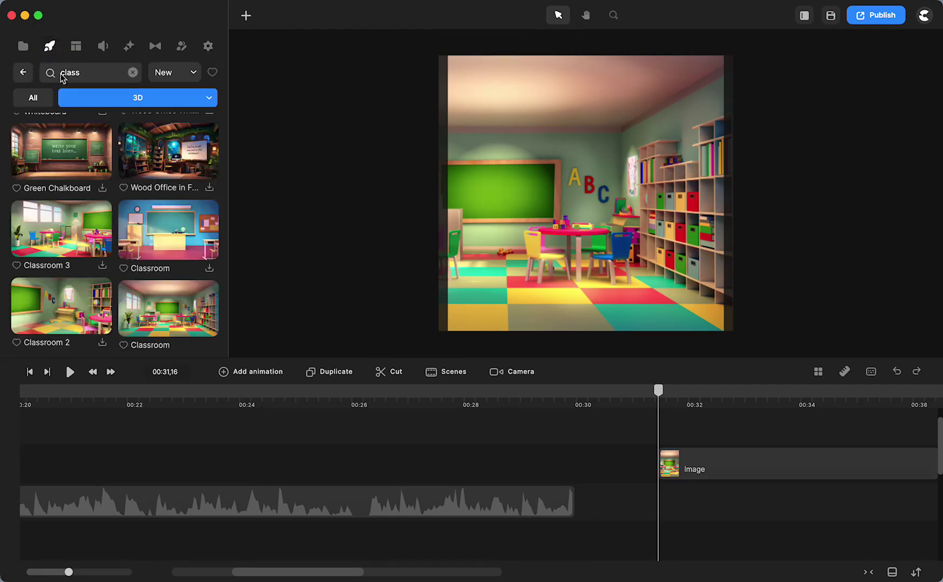
pyautogui.click(23, 72)
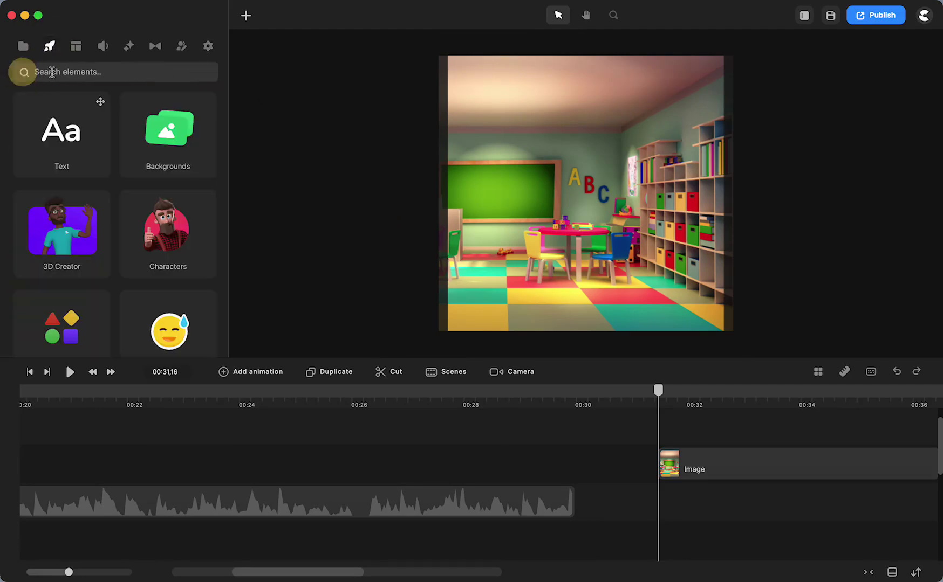
pyautogui.click(176, 222)
pyautogui.click(90, 72)
pyautogui.write('ally')
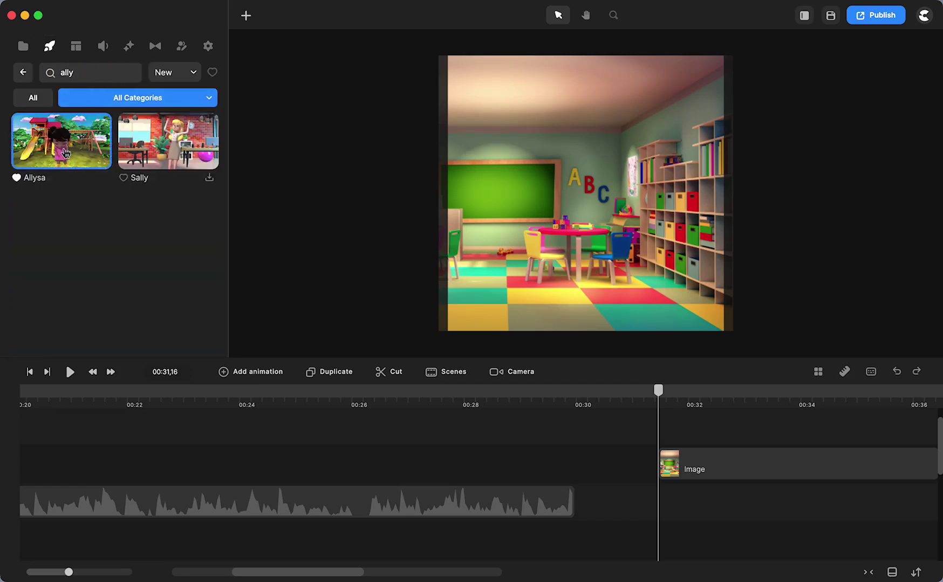
pyautogui.moveTo(61, 142); pyautogui.dragTo(599, 215)
pyautogui.click(599, 217)
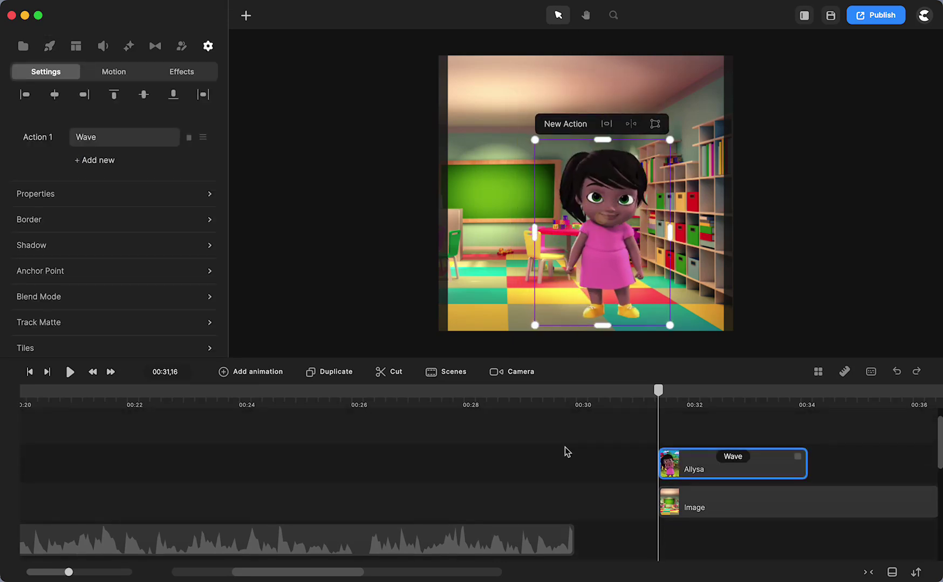
# Change Allysa's action from Wave to Party
pyautogui.hscroll(3, 567, 455)
pyautogui.hscroll(4, 566, 455)
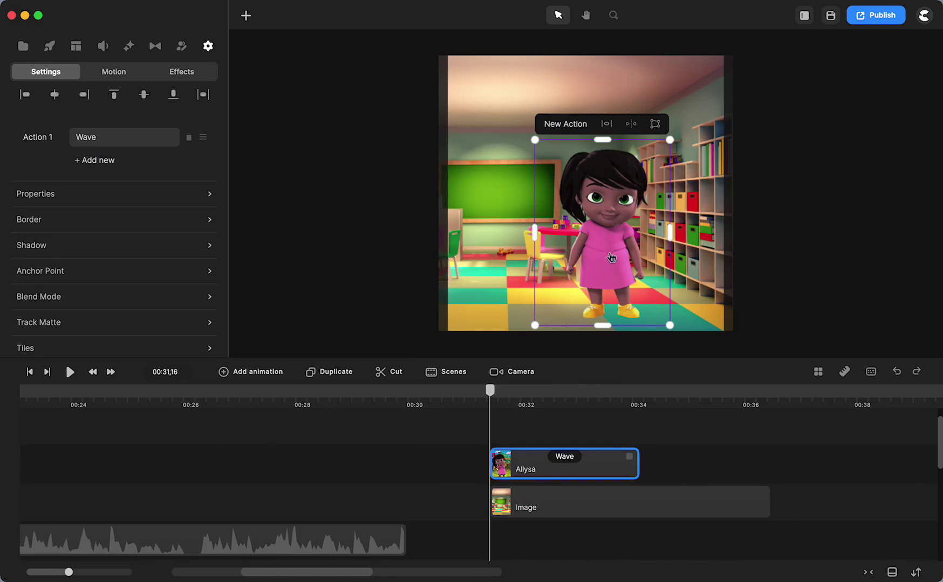
pyautogui.click(564, 457)
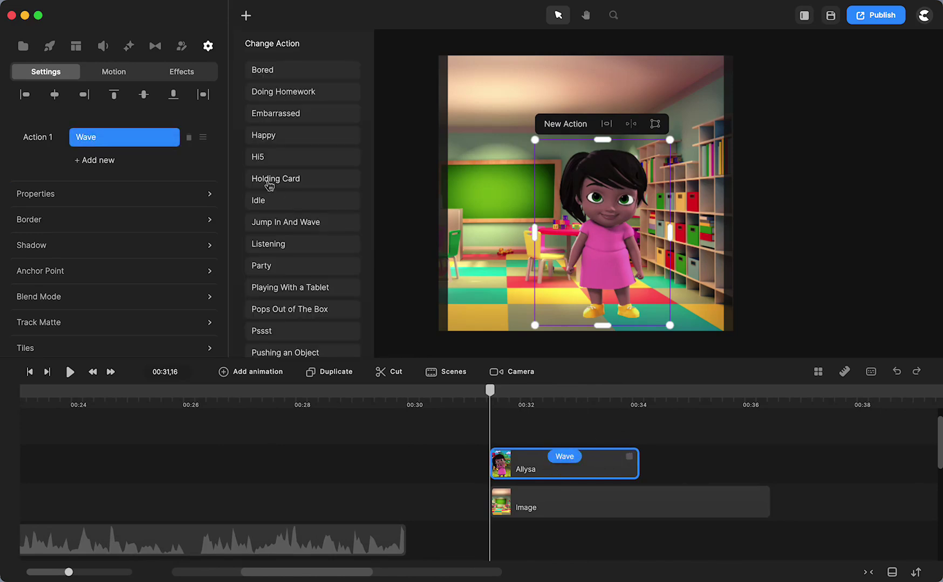
pyautogui.scroll(-1, 269, 185)
pyautogui.click(262, 216)
# Stretch Allysa's clip to end around 00:38
pyautogui.moveTo(655, 451); pyautogui.dragTo(766, 451)
pyautogui.click(648, 457)
pyautogui.moveTo(648, 457); pyautogui.dragTo(927, 455)
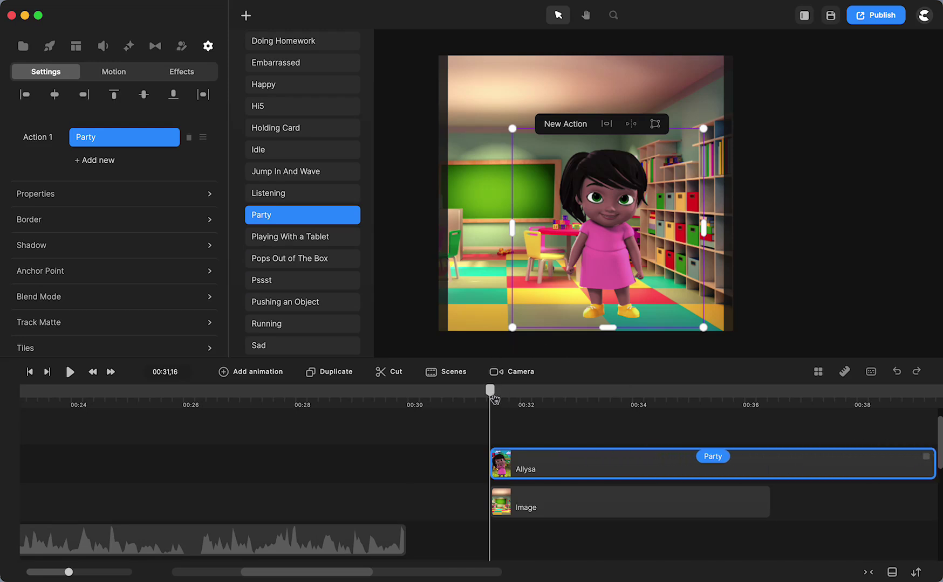
pyautogui.moveTo(490, 392); pyautogui.dragTo(573, 394)
# Disable Party's starting and ending animations and extend the classroom image clip past 00:38
pyautogui.click(717, 462)
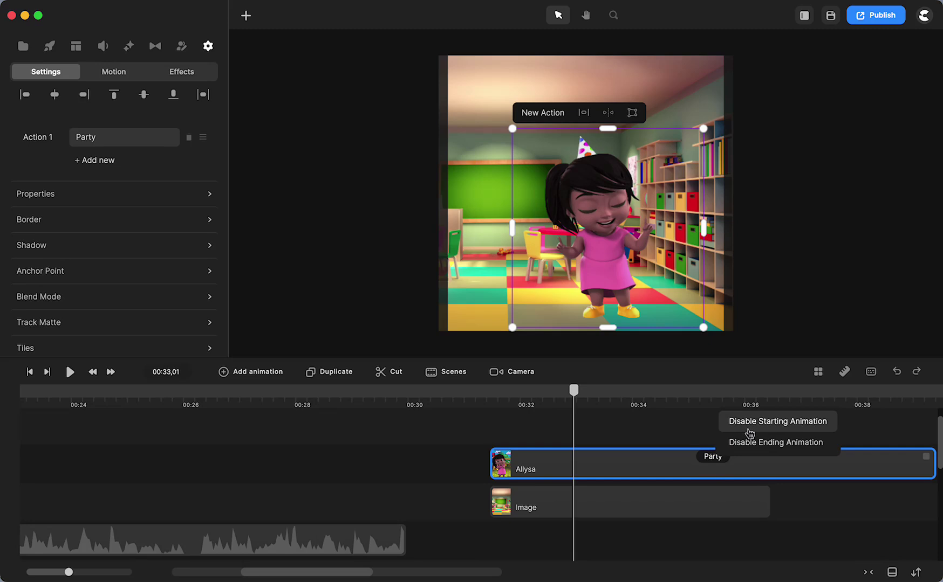
pyautogui.click(748, 430)
pyautogui.moveTo(573, 399); pyautogui.dragTo(713, 431)
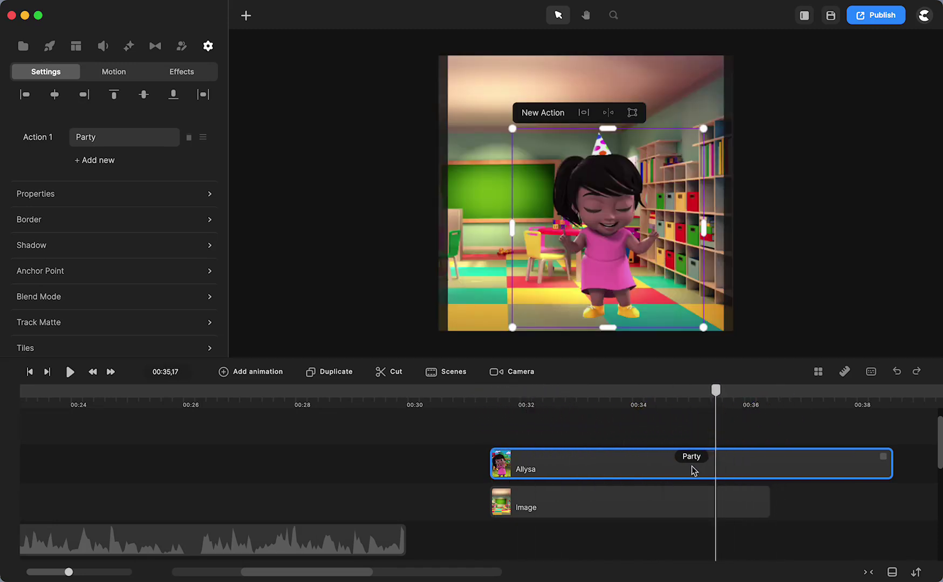
pyautogui.click(691, 458)
pyautogui.click(726, 447)
pyautogui.moveTo(767, 503); pyautogui.dragTo(940, 504)
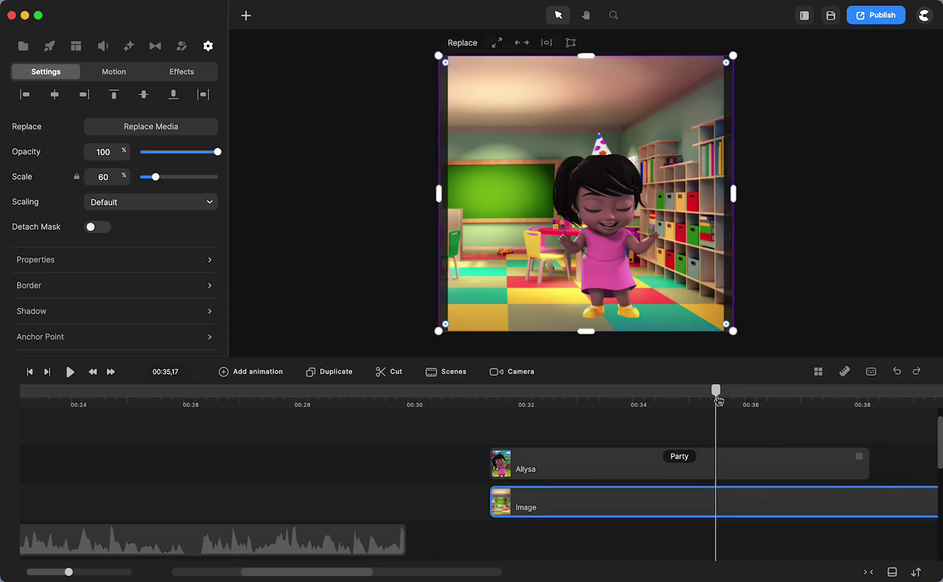
pyautogui.moveTo(717, 399); pyautogui.dragTo(602, 418)
# Cut Allysa's Party clip at 00:33,16 and move the second piece to start near 00:35
pyautogui.click(472, 457)
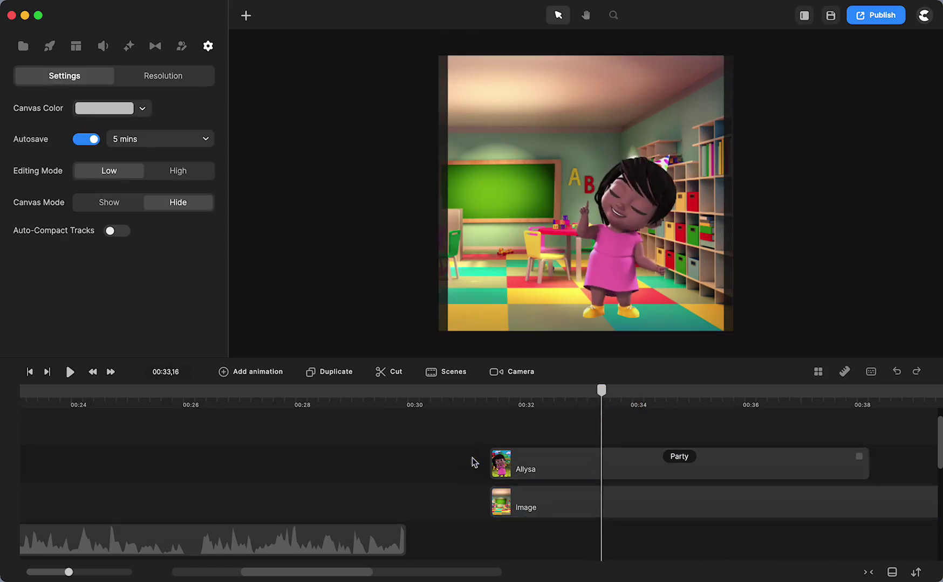
pyautogui.click(601, 471)
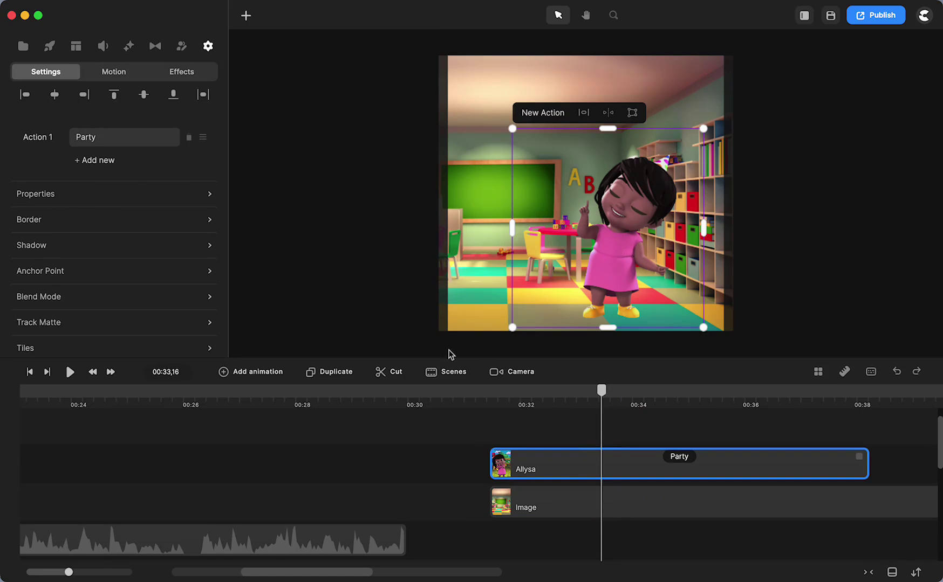
pyautogui.click(386, 373)
pyautogui.moveTo(634, 463); pyautogui.dragTo(789, 460)
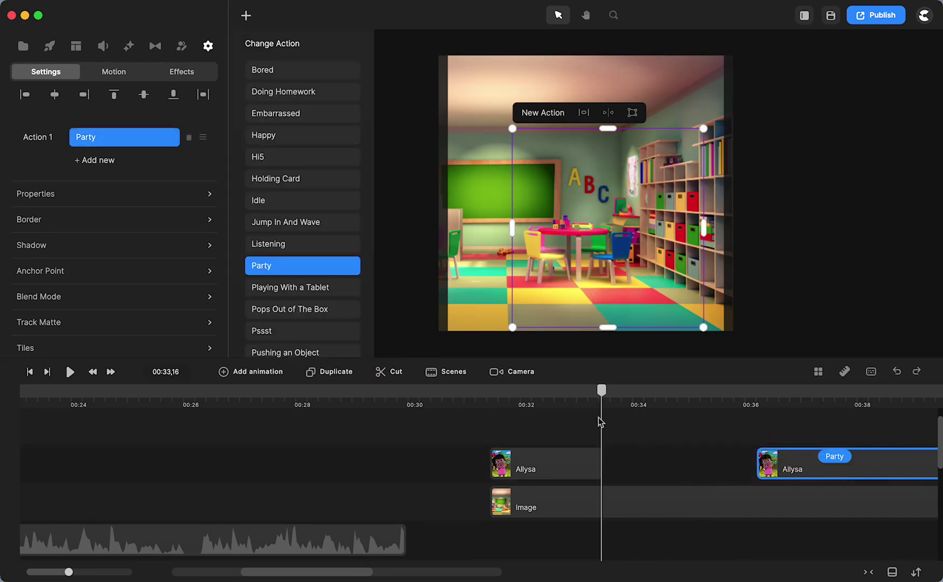
pyautogui.moveTo(601, 401); pyautogui.dragTo(599, 402)
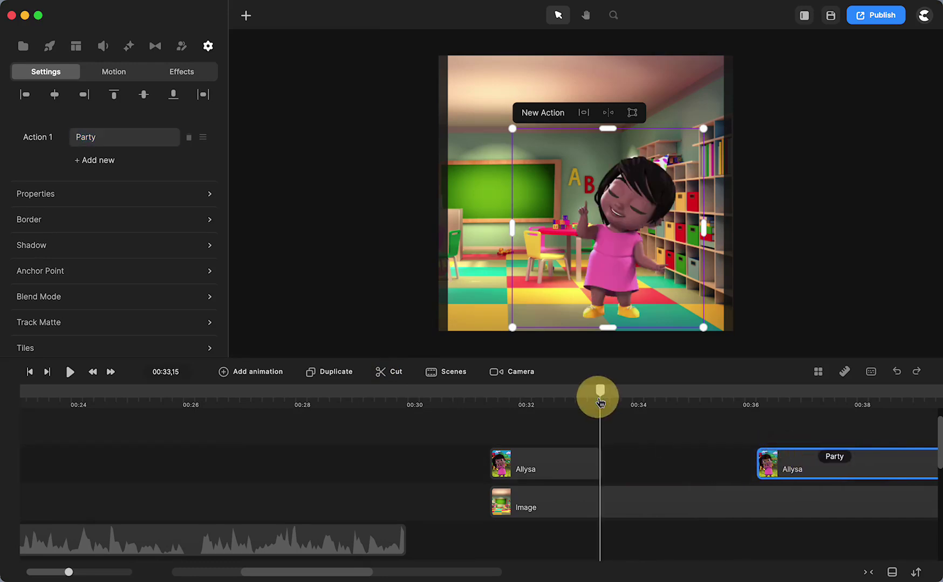
pyautogui.click(695, 459)
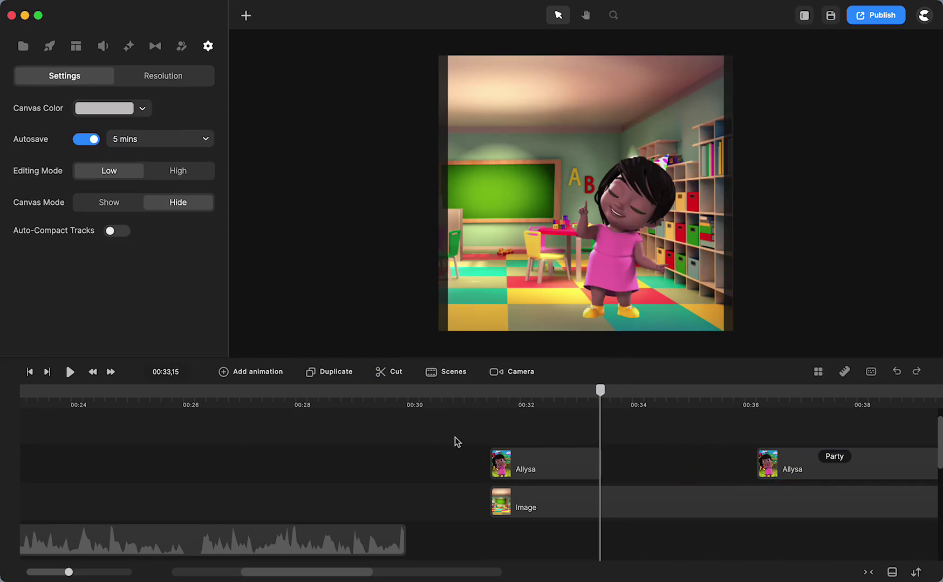
# Group the classroom and Allysa clips with Cmd+G and take a snapshot of the scene
pyautogui.moveTo(460, 426); pyautogui.dragTo(813, 508)
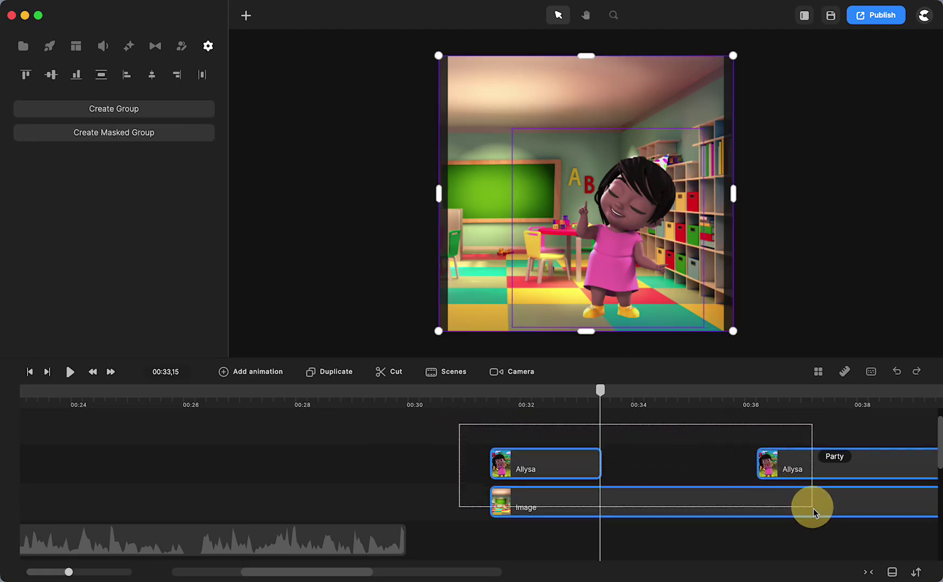
pyautogui.moveTo(812, 507); pyautogui.dragTo(825, 512)
pyautogui.press('super+g')
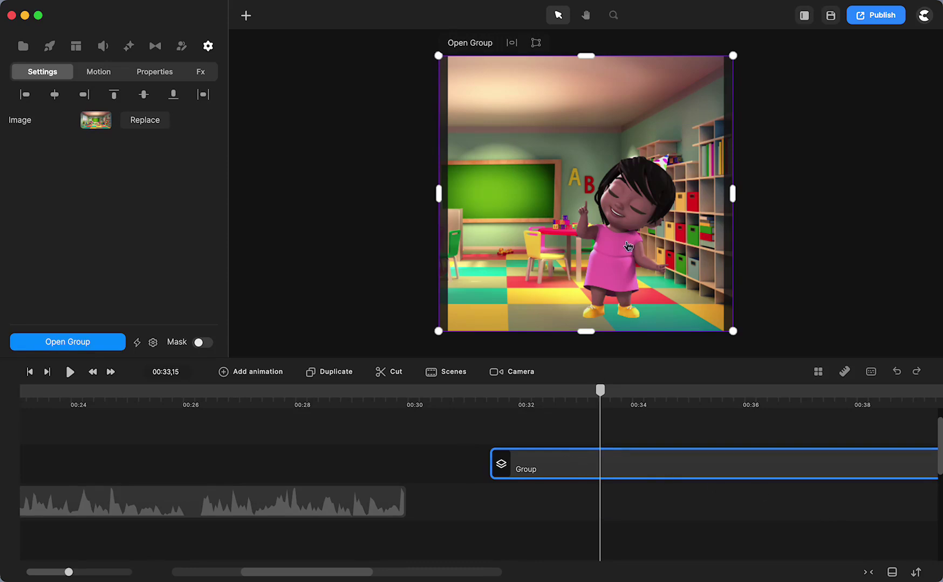
pyautogui.rightClick(628, 246)
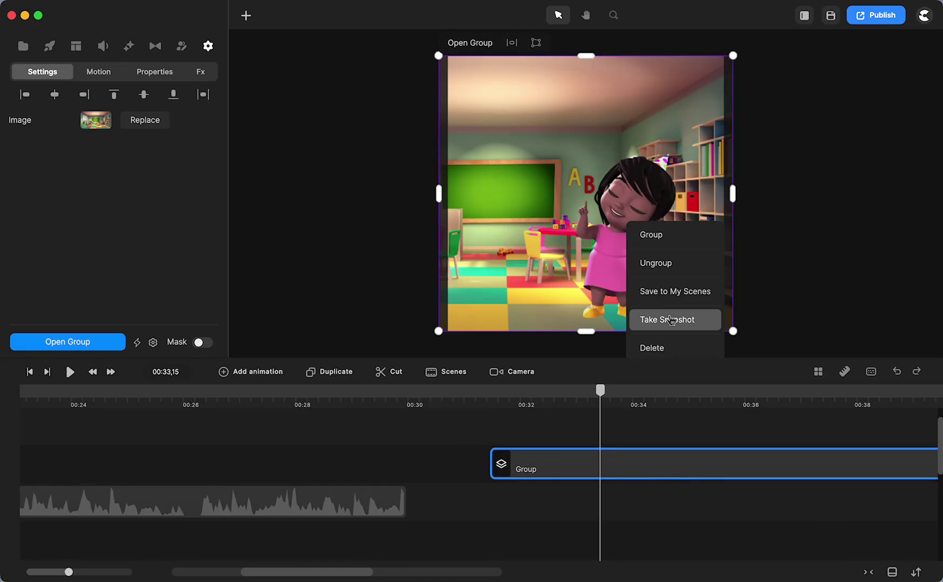
pyautogui.click(670, 320)
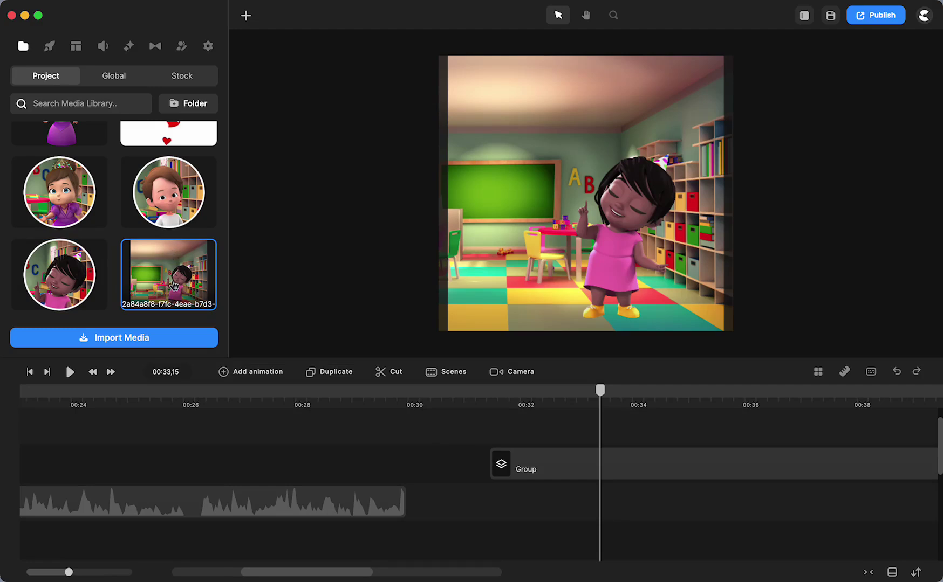
# Ungroup the Group clip back into separate Allysa and Image clips
pyautogui.click(542, 470)
pyautogui.click(537, 466)
pyautogui.rightClick(558, 468)
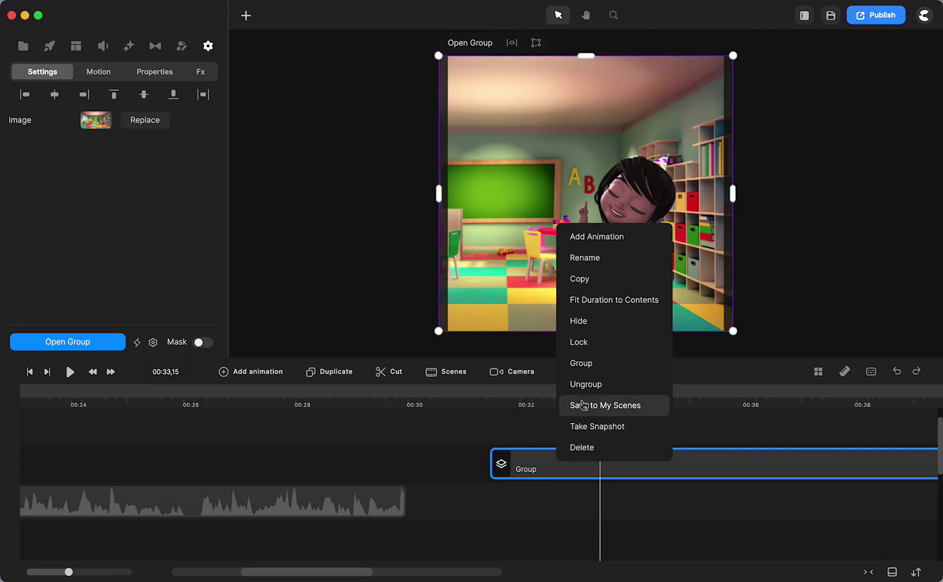
pyautogui.click(581, 386)
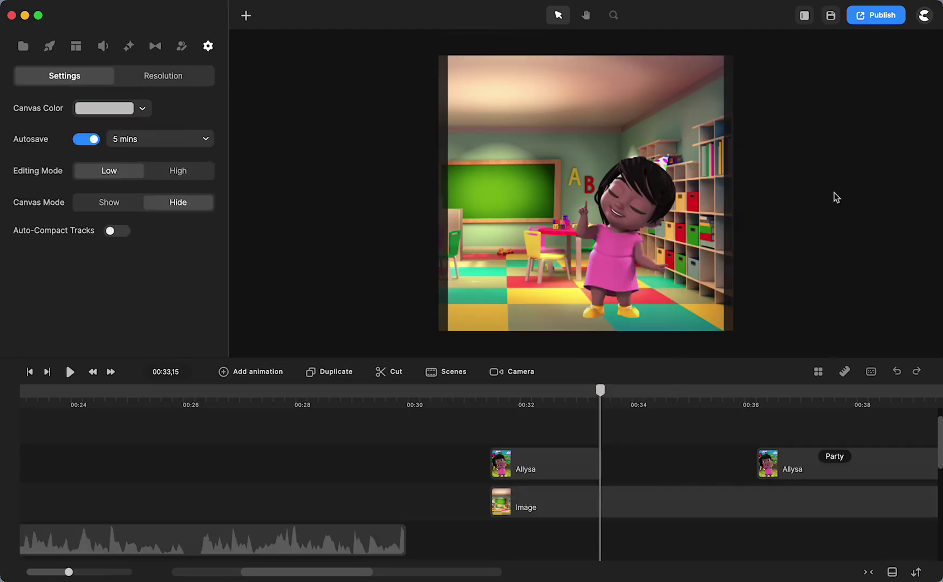
# Take a snapshot of Allysa alone, then delete that character-only snapshot from project media
pyautogui.rightClick(633, 261)
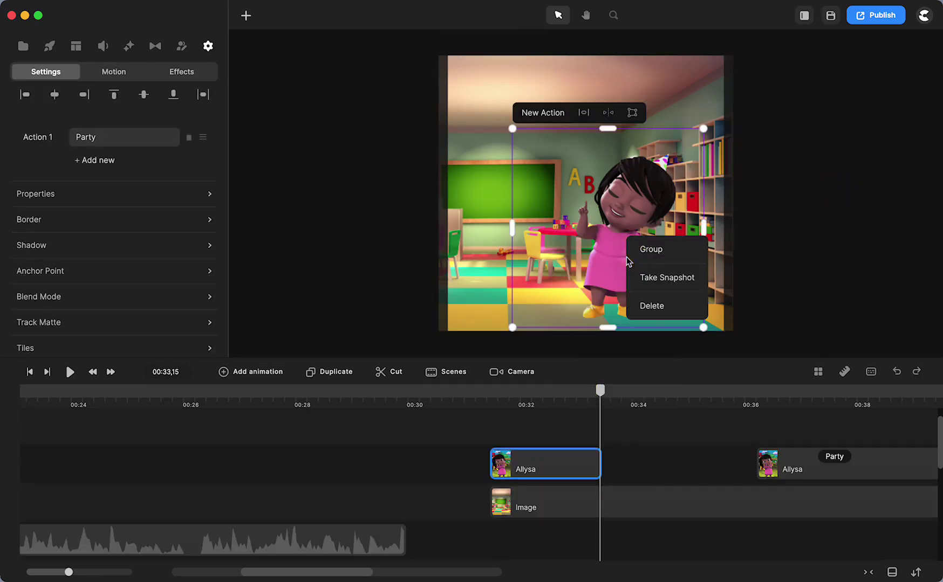
pyautogui.click(657, 277)
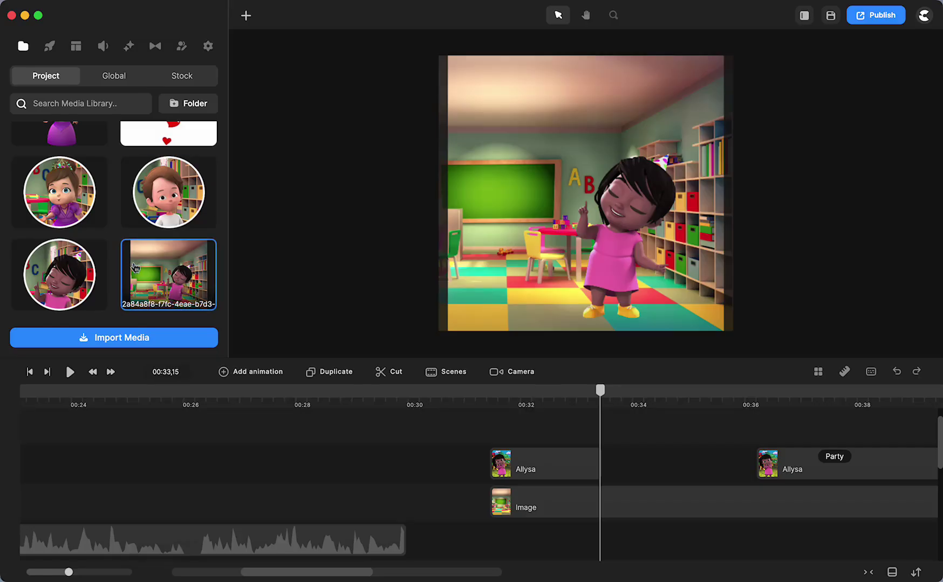
pyautogui.scroll(-2, 134, 264)
pyautogui.click(69, 283)
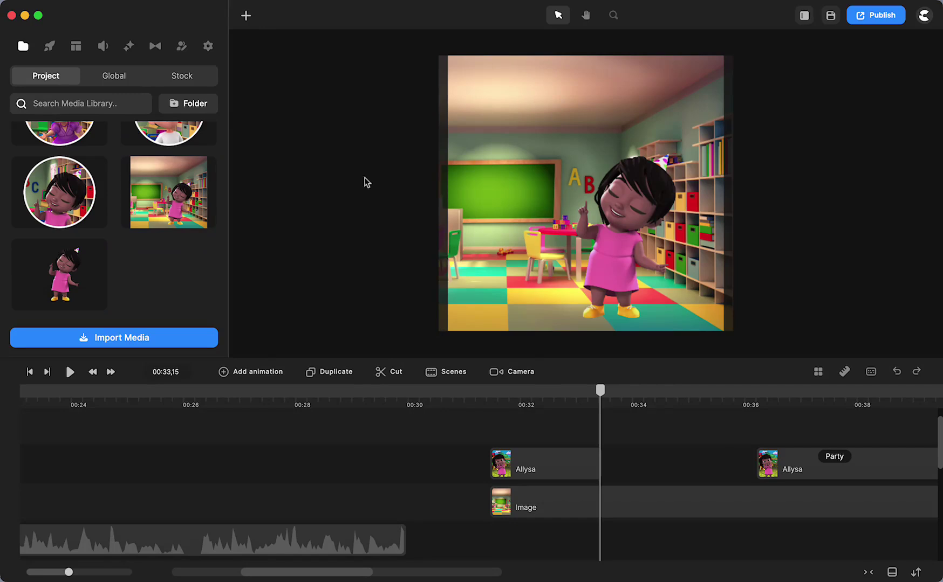
pyautogui.moveTo(509, 431); pyautogui.dragTo(480, 436)
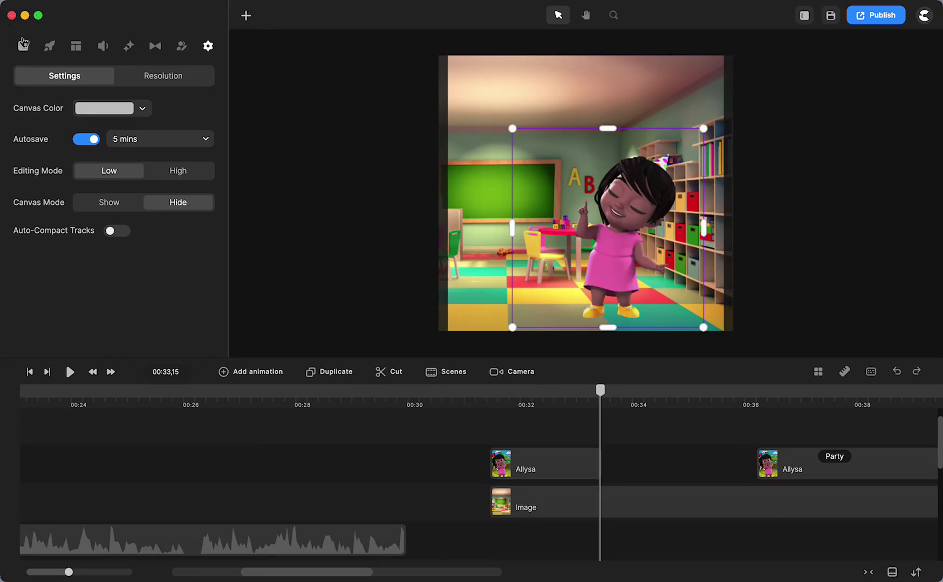
pyautogui.click(23, 46)
pyautogui.rightClick(76, 264)
pyautogui.click(116, 316)
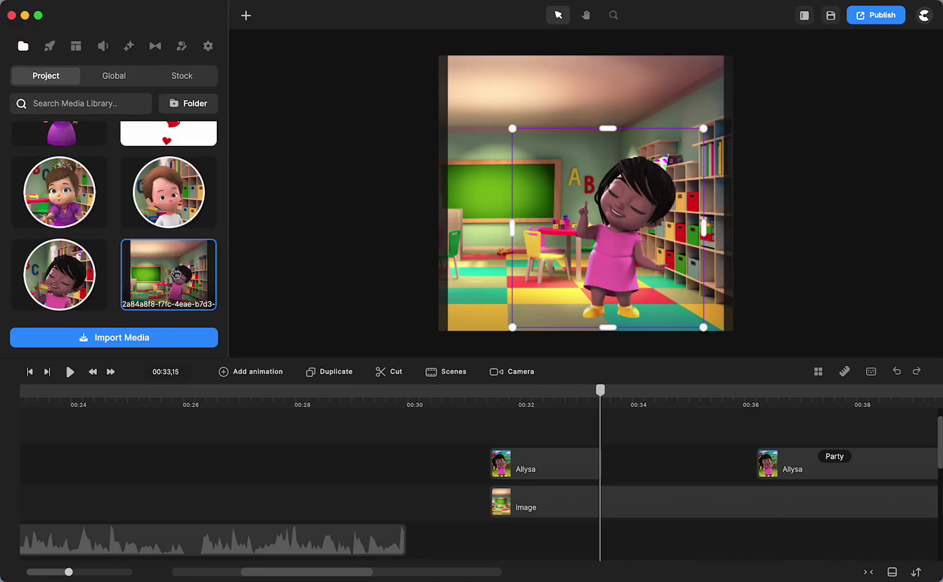
# Add the full-frame snapshot image to the timeline at 00:33 and scale it to fill the canvas at 107%
pyautogui.click(347, 238)
pyautogui.click(167, 273)
pyautogui.moveTo(167, 273); pyautogui.dragTo(622, 191)
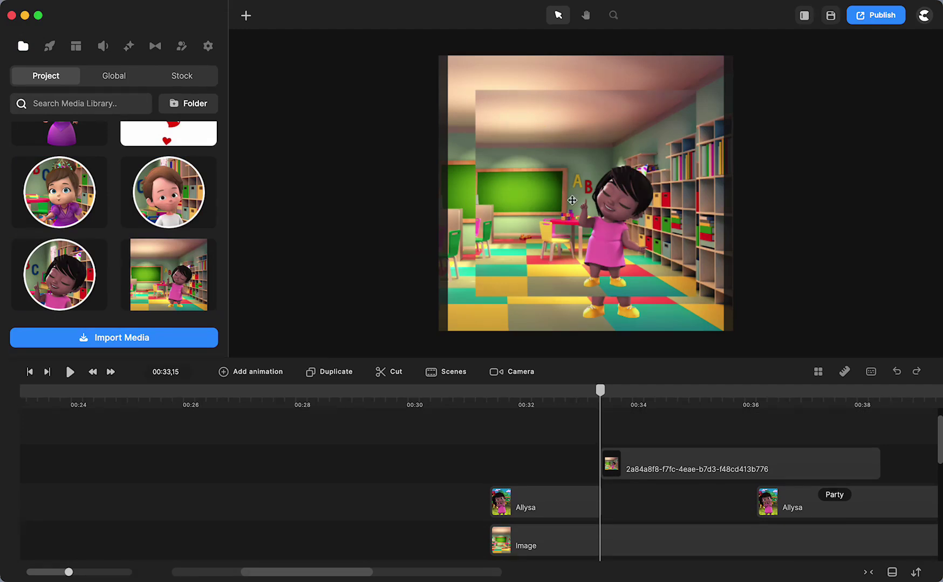
pyautogui.click(571, 200)
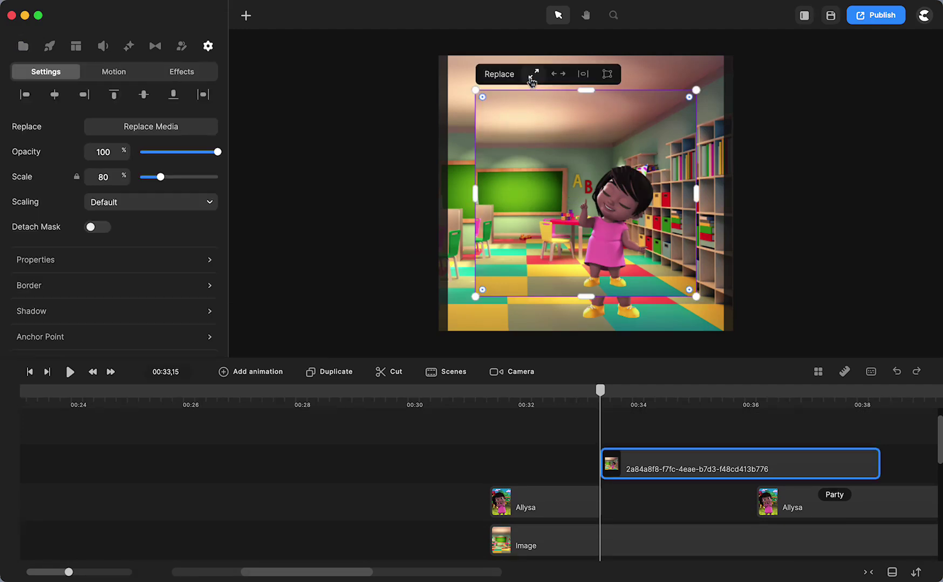
pyautogui.click(532, 75)
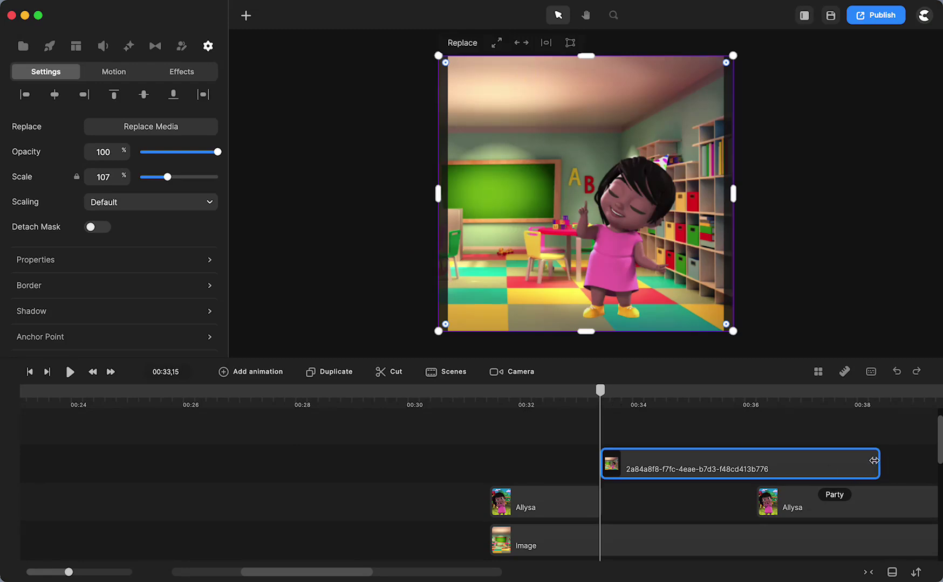
# Trim the snapshot clip so it spans the gap up to the second dancing clip, then preview it
pyautogui.moveTo(879, 460); pyautogui.dragTo(776, 541)
pyautogui.hscroll(5, 684, 490)
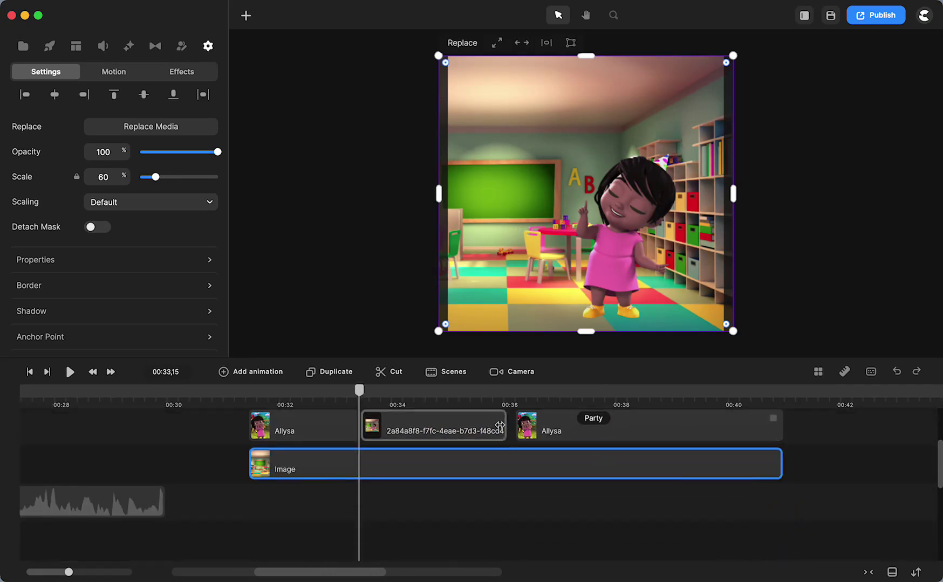
pyautogui.moveTo(501, 428); pyautogui.dragTo(510, 426)
pyautogui.moveTo(360, 394); pyautogui.dragTo(314, 410)
pyautogui.click(70, 372)
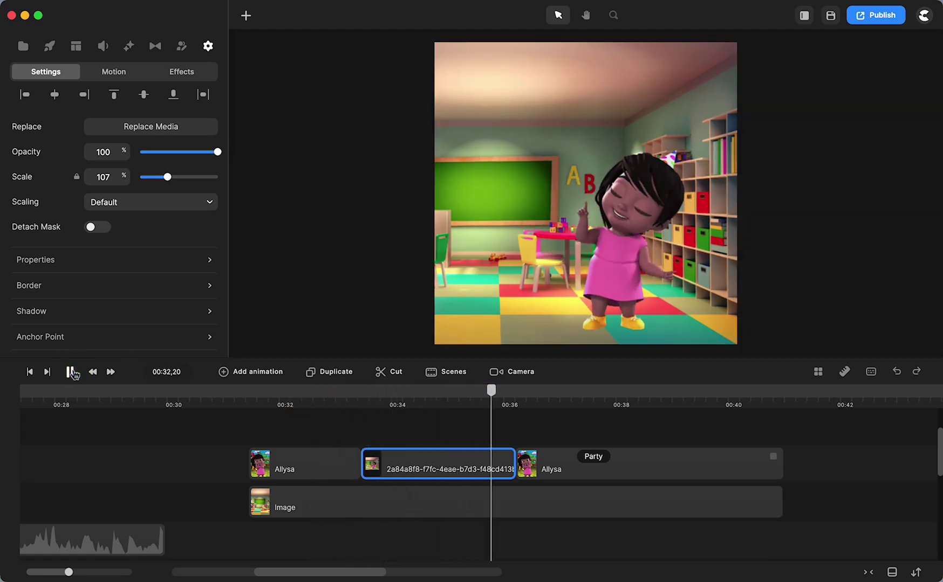
pyautogui.click(70, 373)
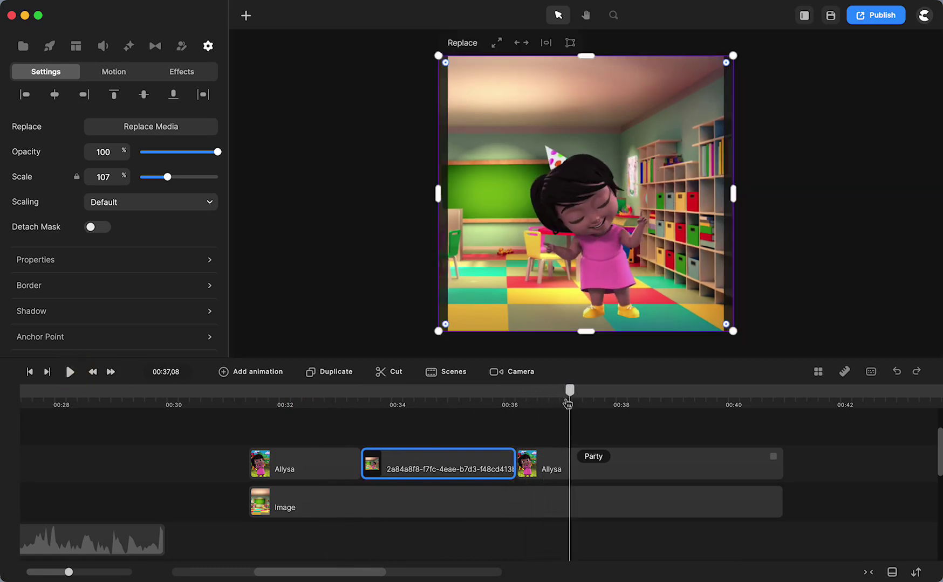
pyautogui.moveTo(574, 390); pyautogui.dragTo(407, 391)
pyautogui.click(865, 453)
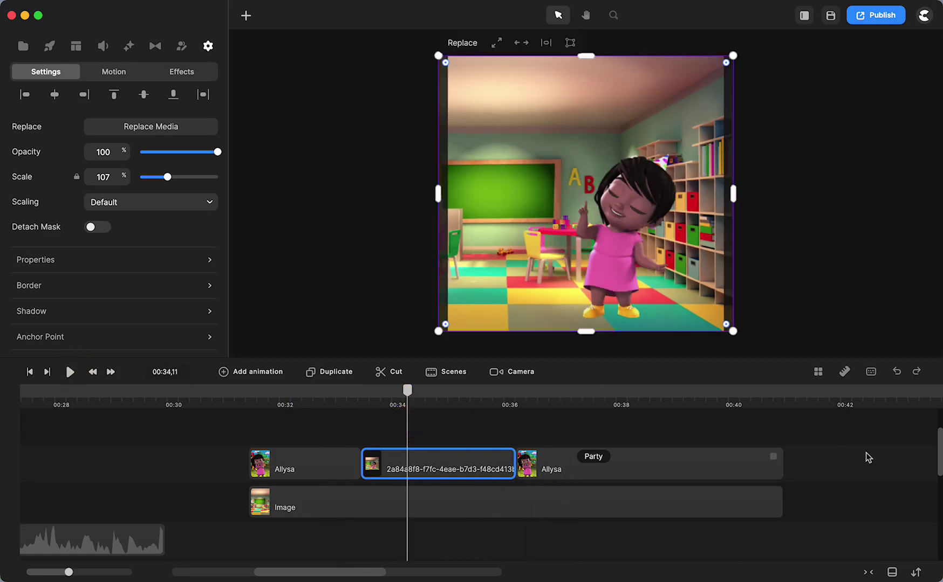
# Add a Filters effect from Effects & Components to the snapshot clip
pyautogui.click(419, 472)
pyautogui.click(130, 48)
pyautogui.scroll(-2, 67, 270)
pyautogui.moveTo(67, 279); pyautogui.dragTo(415, 470)
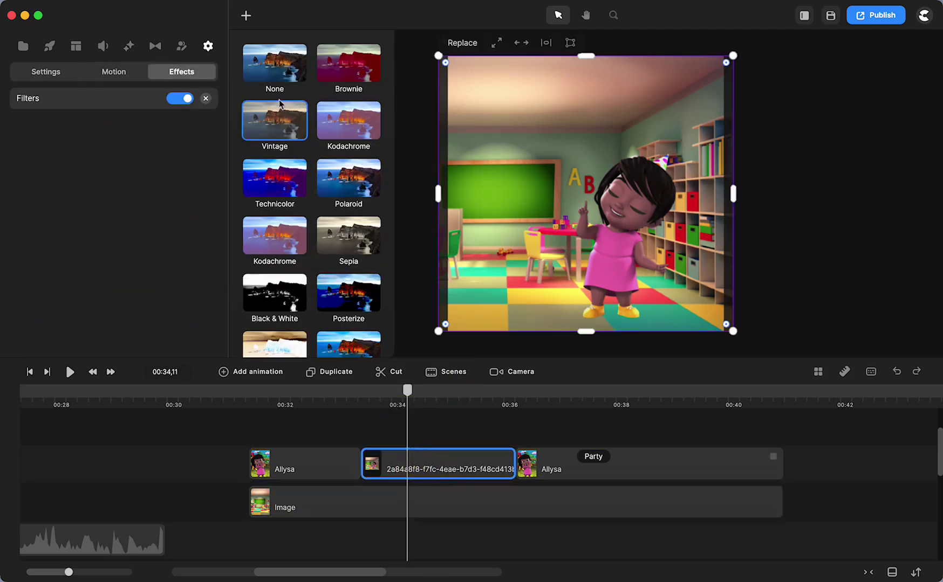
# Compare the None, Brownie, Kodachrome, Technicolor, Vintage and Black & White filters, settling on Sepia
pyautogui.click(278, 62)
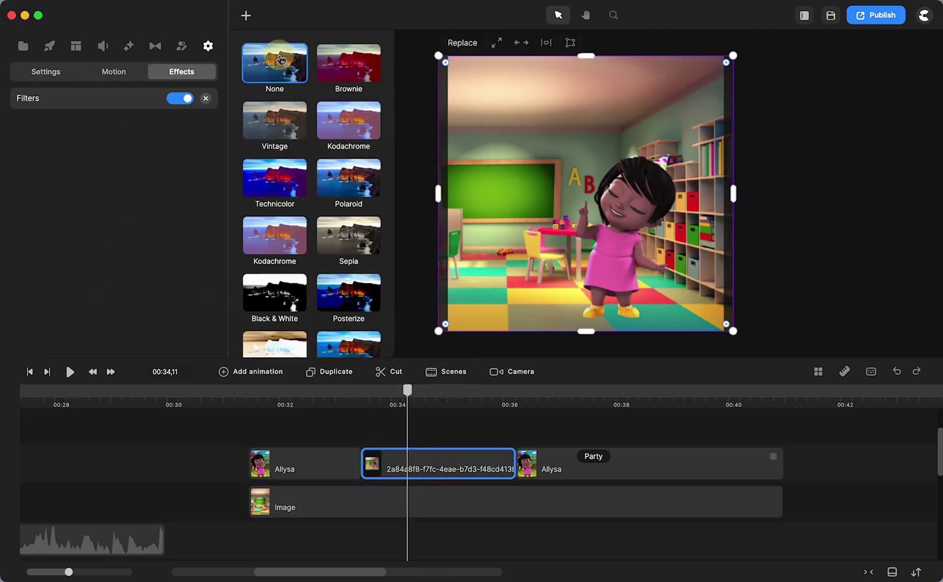
pyautogui.click(349, 63)
pyautogui.click(348, 121)
pyautogui.click(275, 180)
pyautogui.click(274, 123)
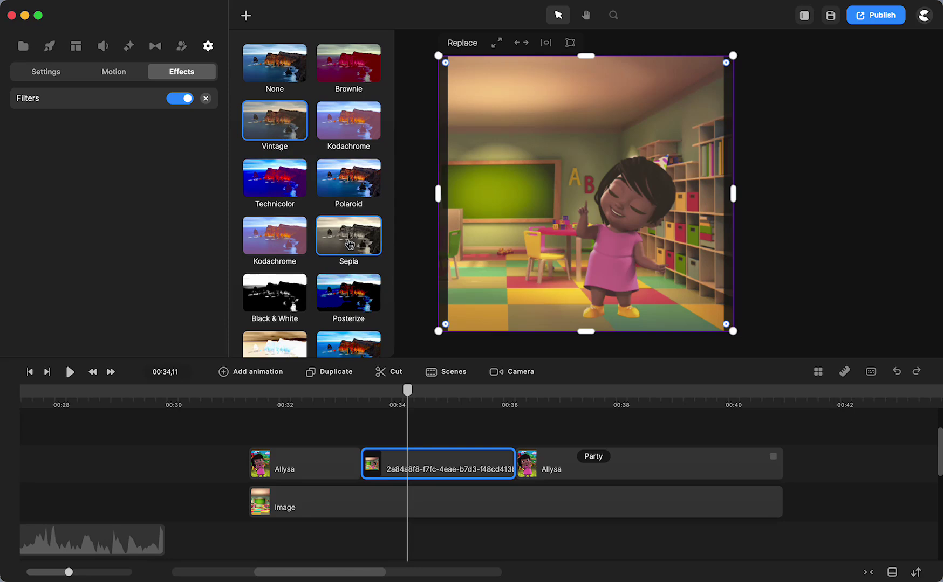
pyautogui.click(349, 245)
pyautogui.scroll(-1, 318, 258)
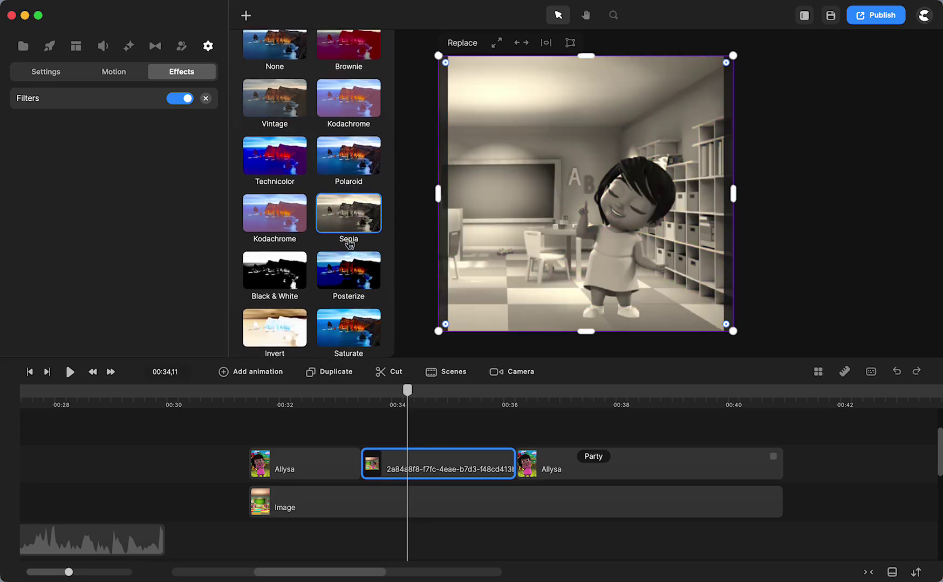
pyautogui.click(286, 277)
pyautogui.scroll(-4, 286, 277)
pyautogui.scroll(3, 286, 278)
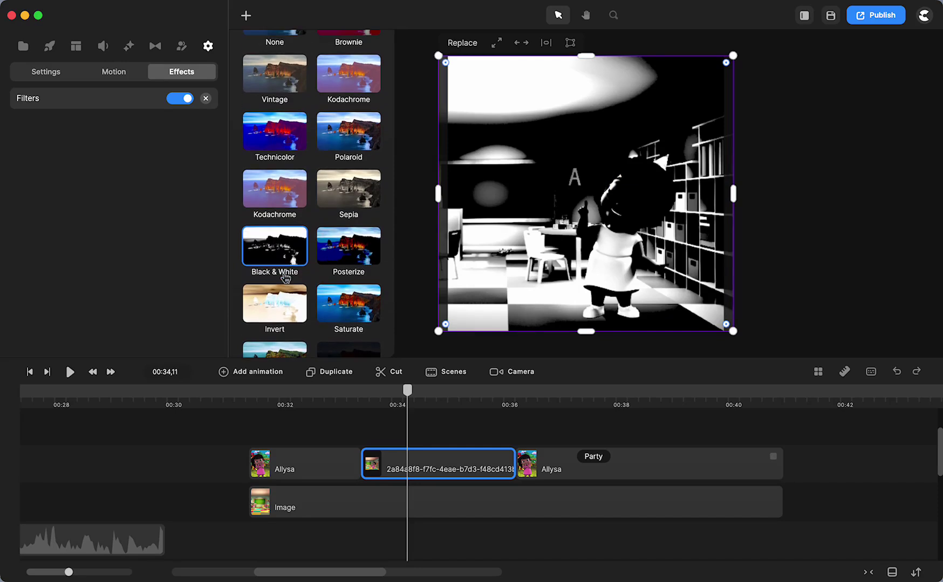
pyautogui.click(348, 203)
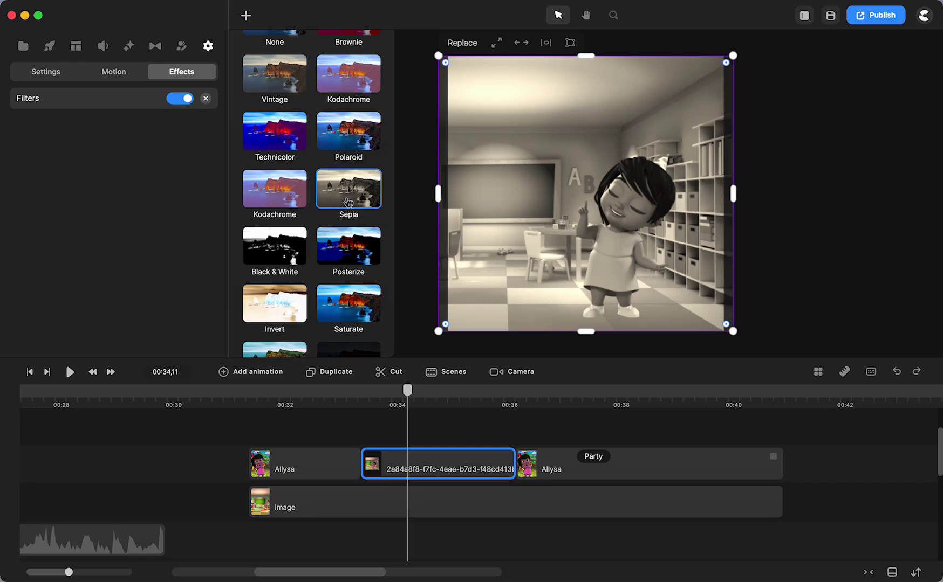
pyautogui.click(382, 436)
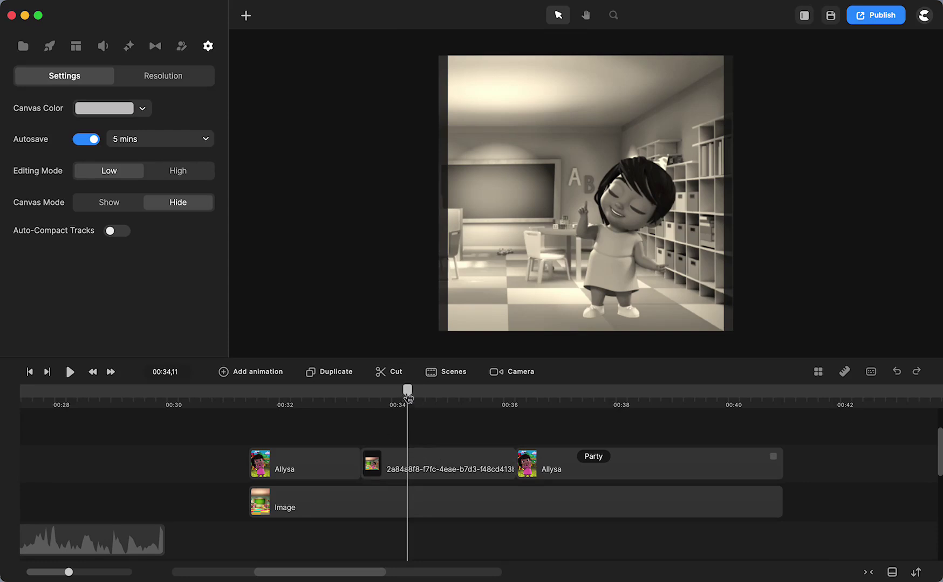
pyautogui.moveTo(408, 397); pyautogui.dragTo(304, 399)
pyautogui.click(68, 372)
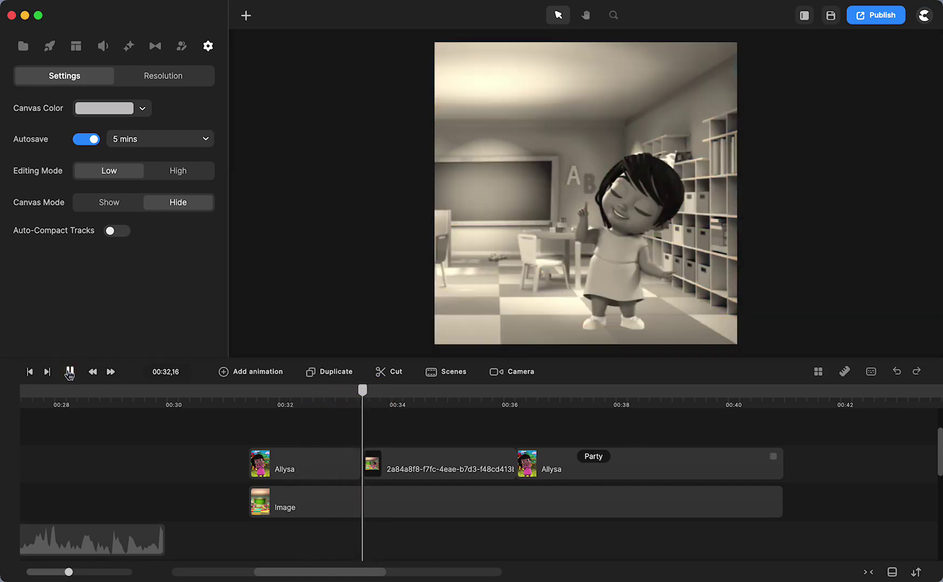
pyautogui.click(69, 372)
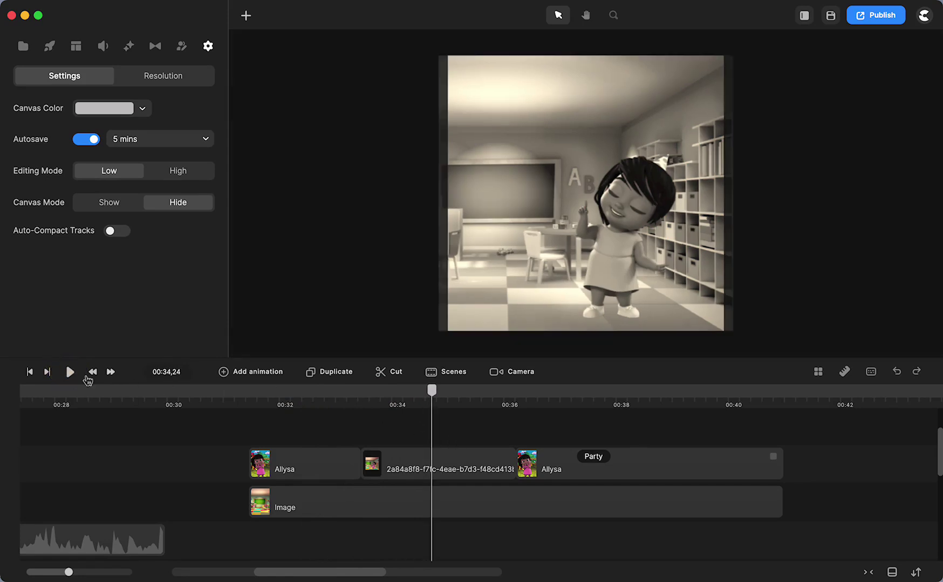
pyautogui.click(70, 372)
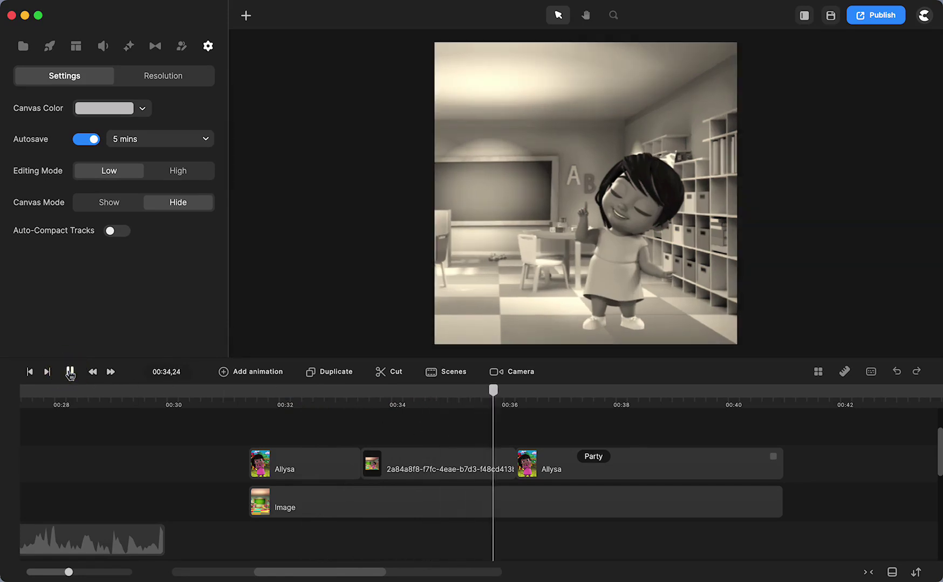
pyautogui.click(69, 372)
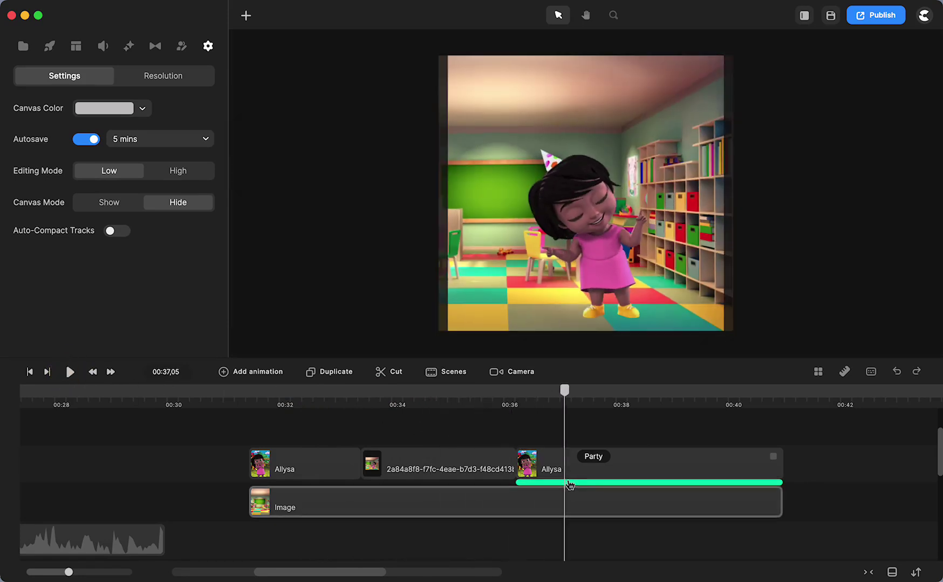
pyautogui.moveTo(564, 396); pyautogui.dragTo(350, 420)
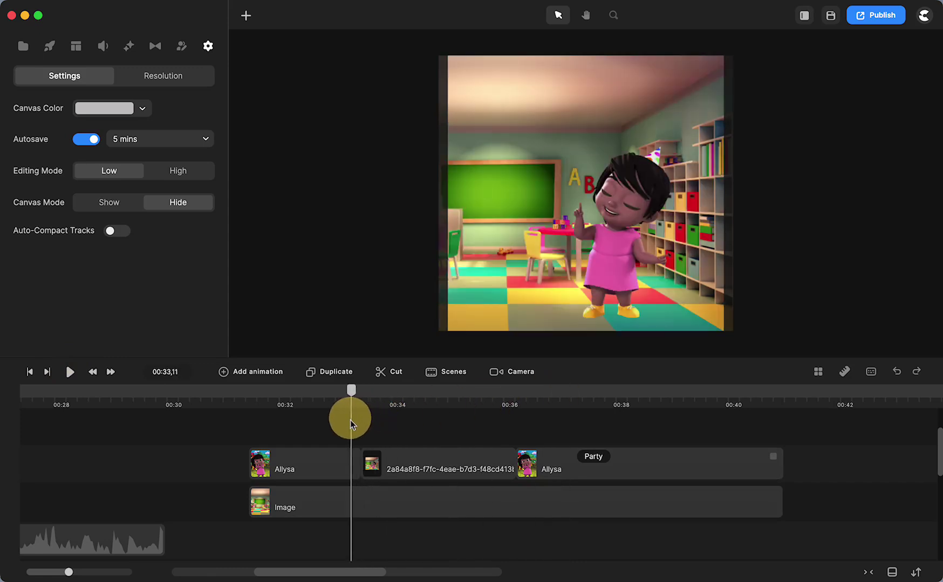
# Place the Camera sound effect at the 00:33 snapshot moment and play it back from 00:32
pyautogui.click(103, 47)
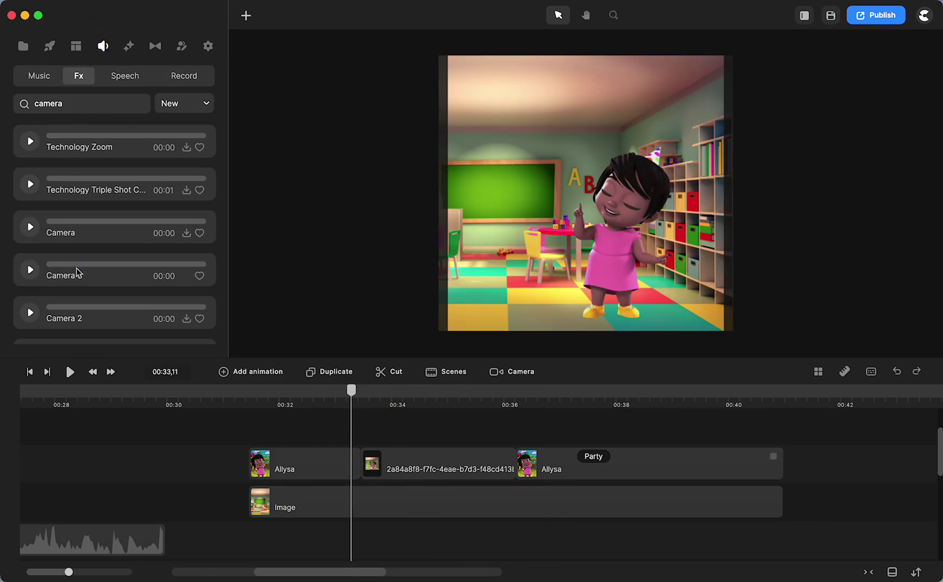
pyautogui.moveTo(76, 268); pyautogui.dragTo(368, 472)
pyautogui.click(279, 392)
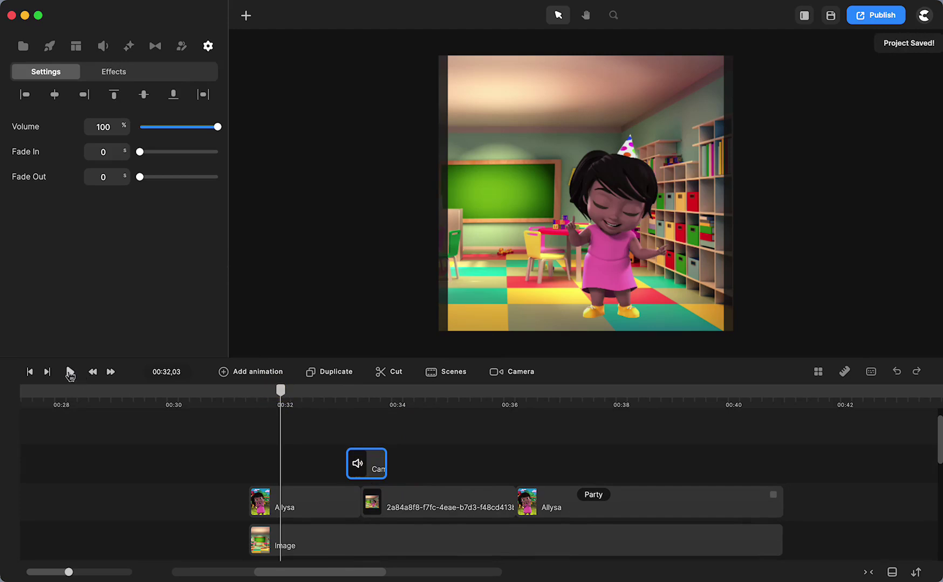
pyautogui.click(70, 372)
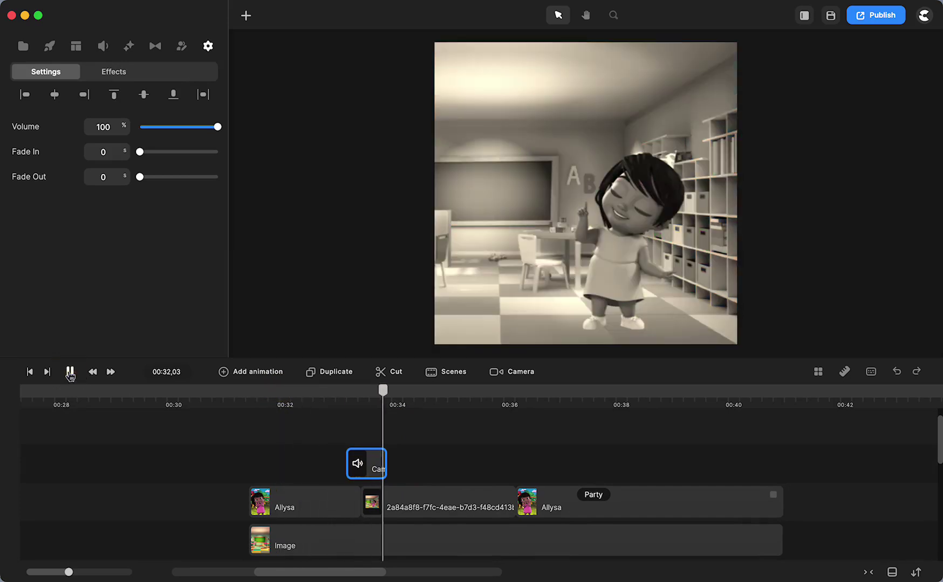
pyautogui.click(69, 372)
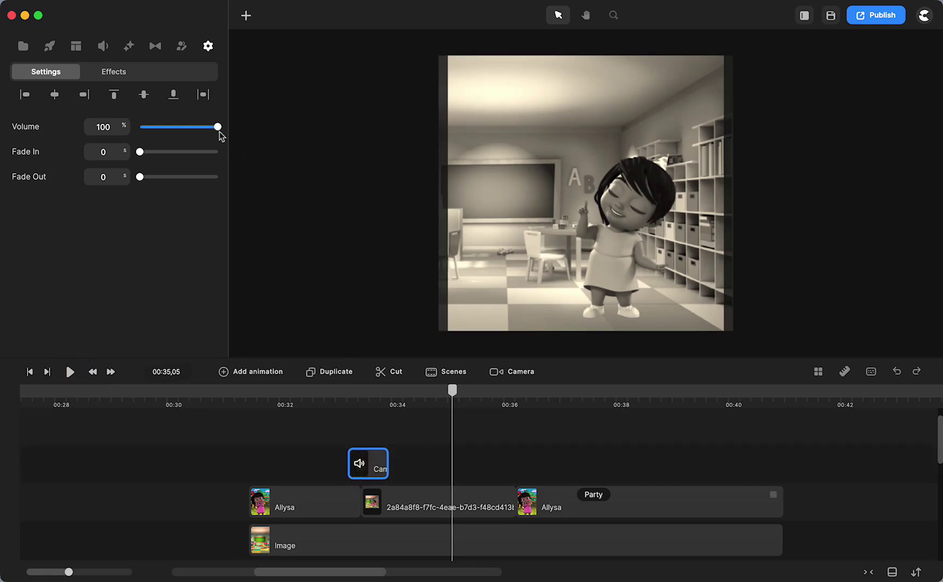
# Lower the camera sound volume to 66% and replay from about 00:32
pyautogui.moveTo(217, 129); pyautogui.dragTo(191, 127)
pyautogui.click(293, 389)
pyautogui.click(70, 372)
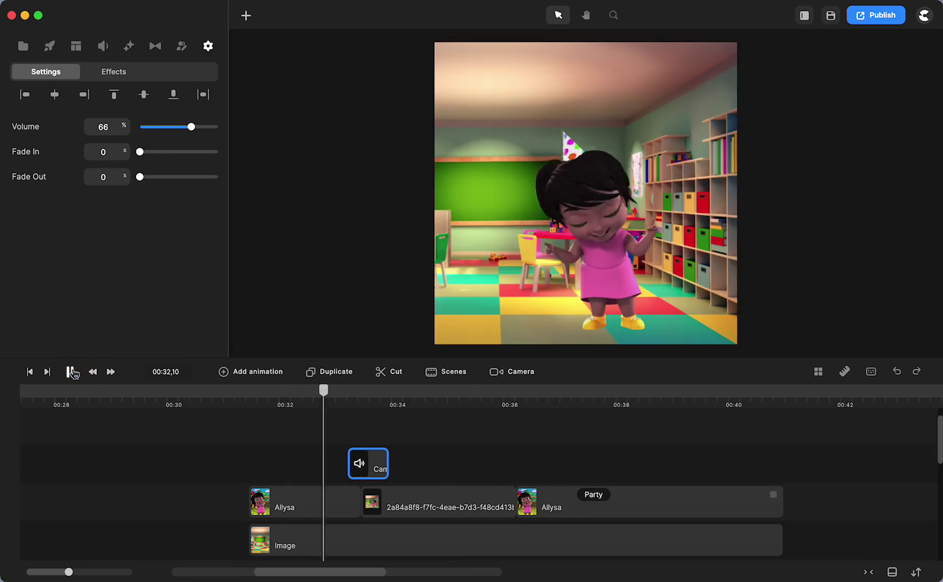